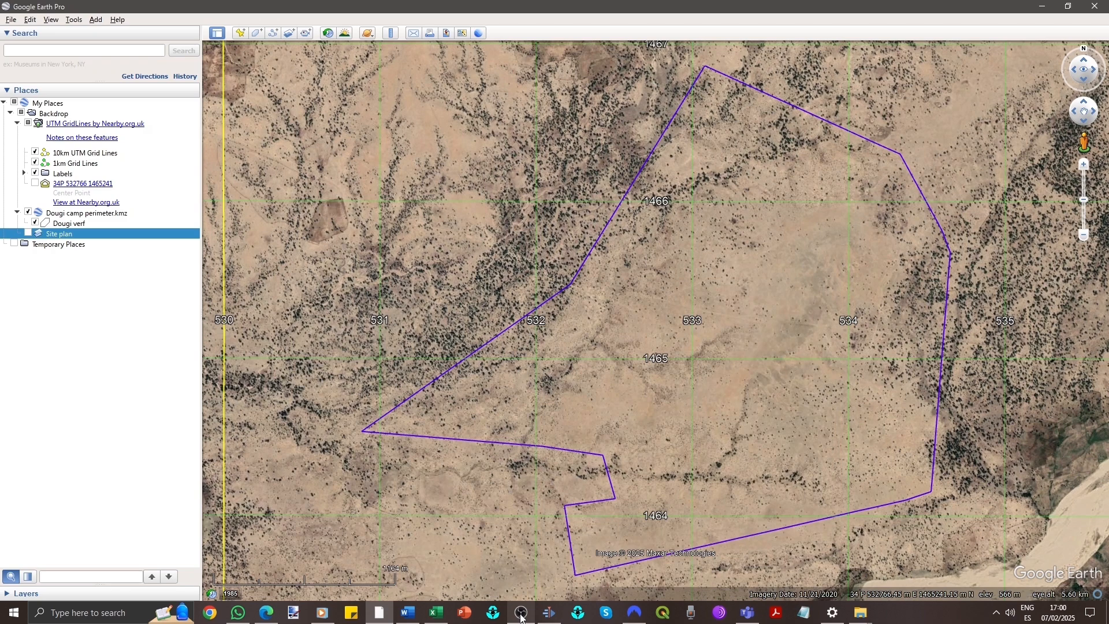
- Set the latitude/longitude display to decimal degrees in the Google Earth options and apply it
click(75, 21)
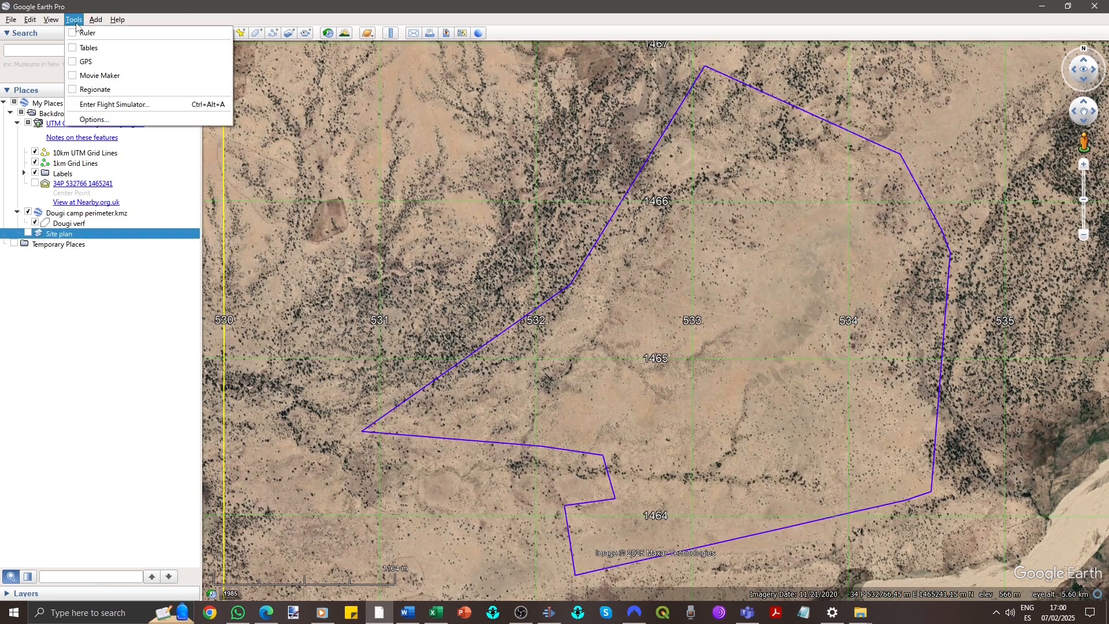
click(109, 120)
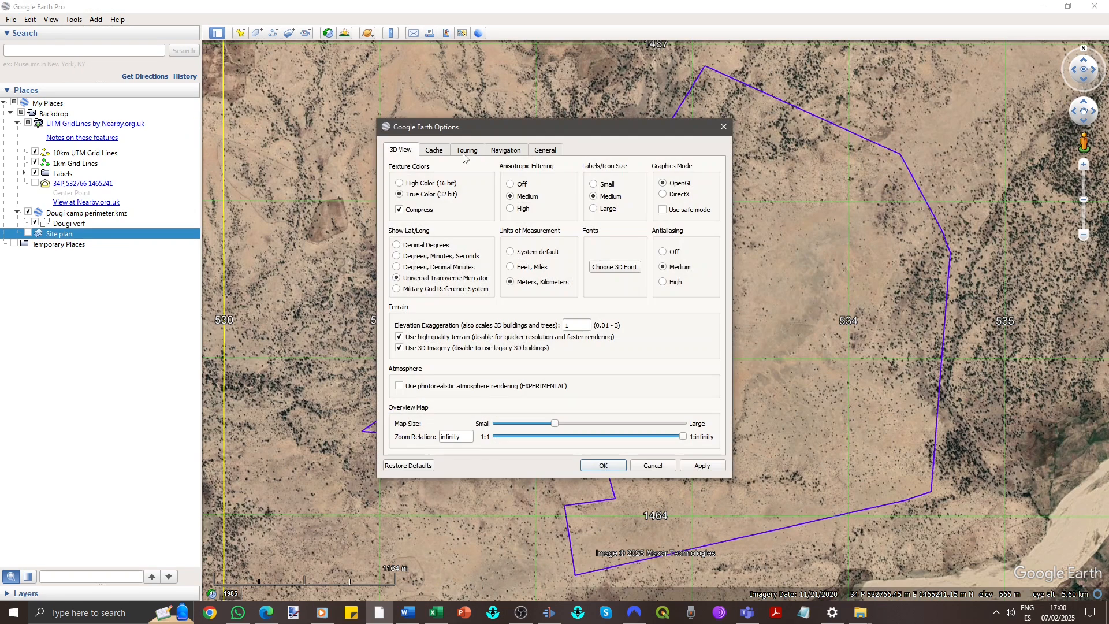
click(396, 245)
click(703, 467)
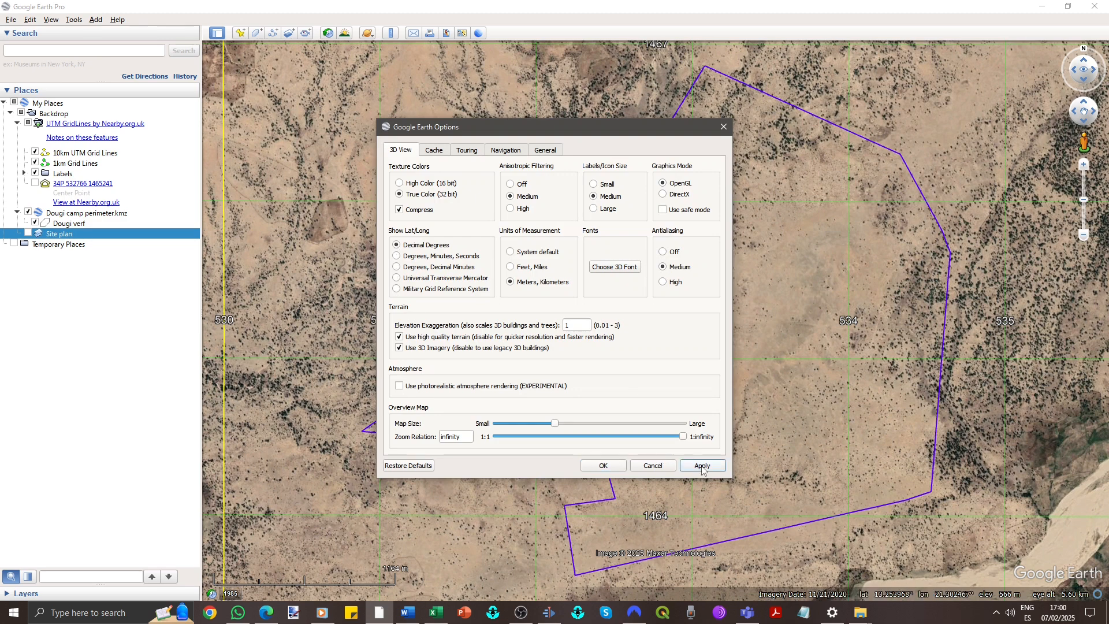
click(614, 470)
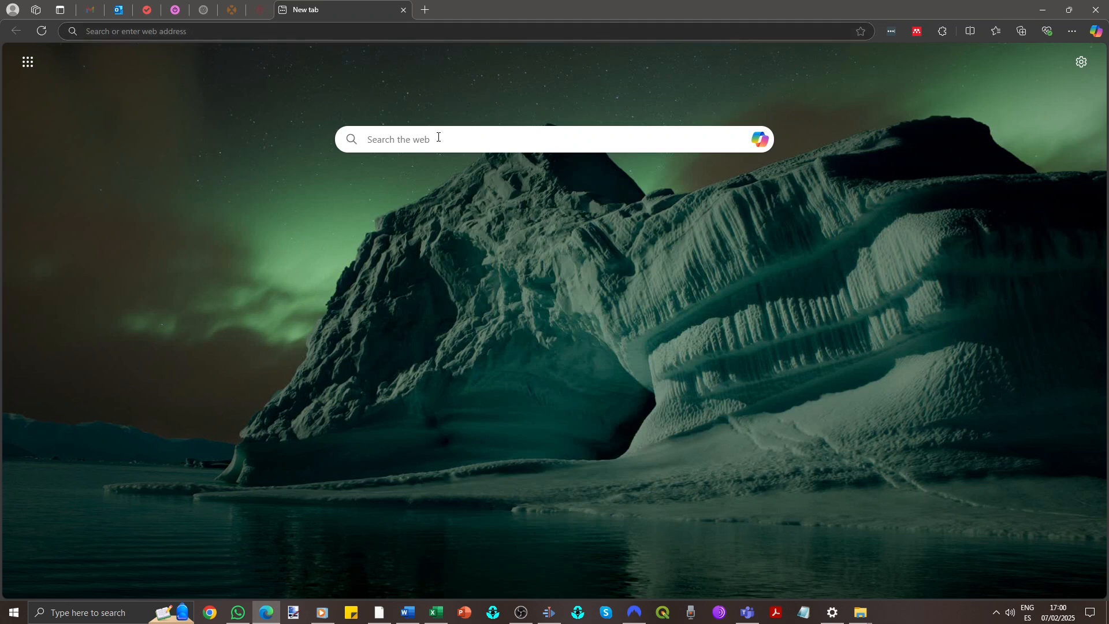
- Switch to the web browser, search for fabdem download and open the FABDEM V1-2 dataset page
click(438, 137)
text(Fabdem)
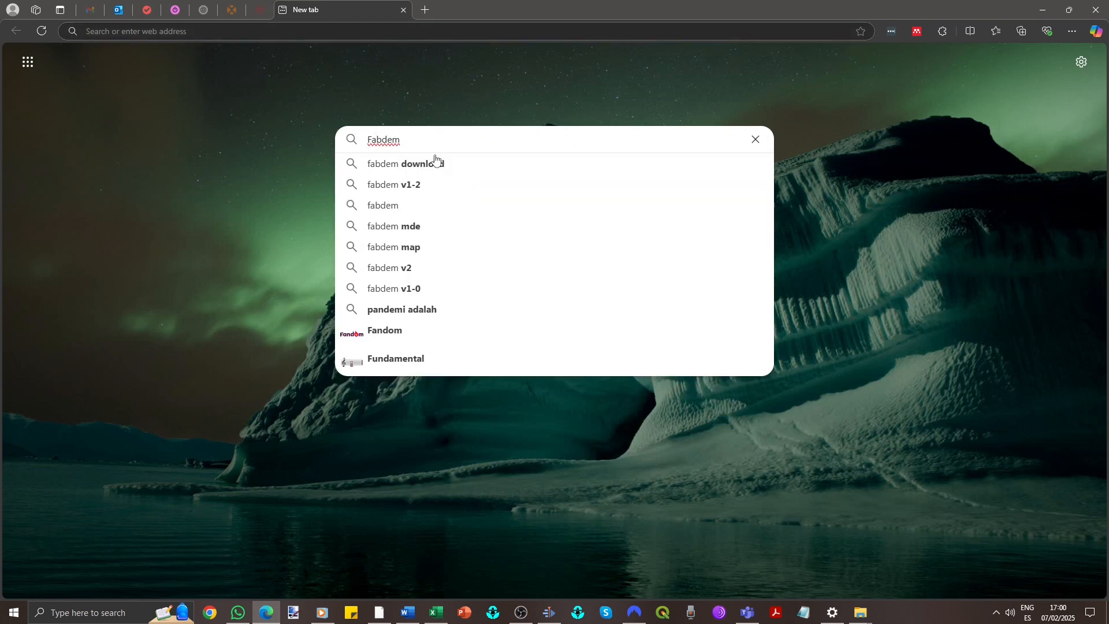
click(434, 160)
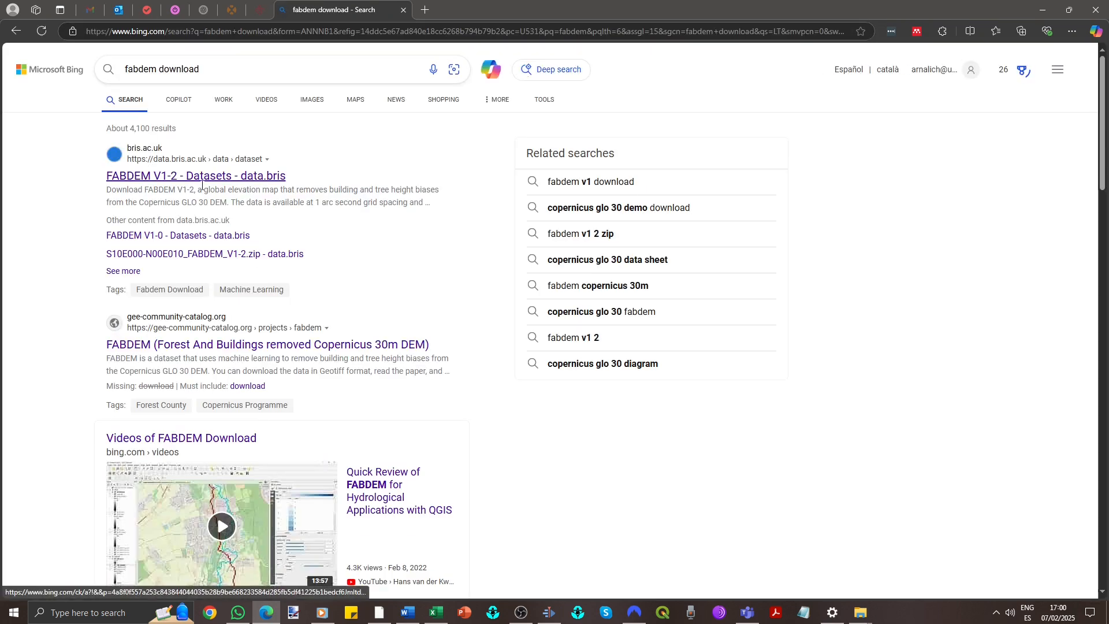
click(255, 175)
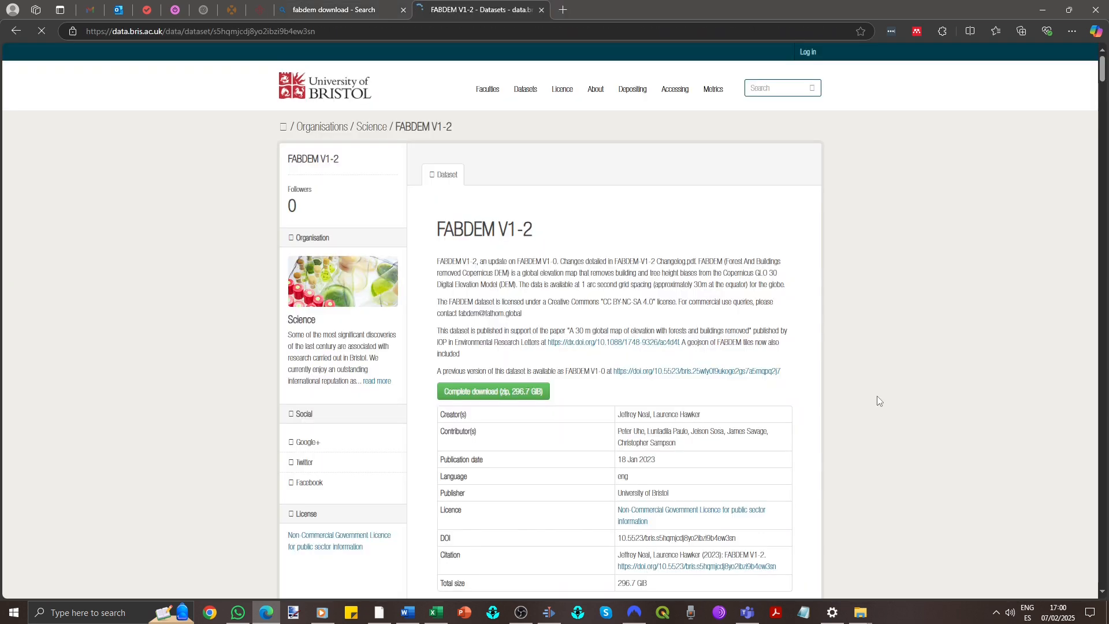
- Download the N10E020-N20E030_FABDEM_V1-2.zip tile archive from the dataset's data resources list
scroll(877, 398, down, 4)
scroll(745, 399, down, 4)
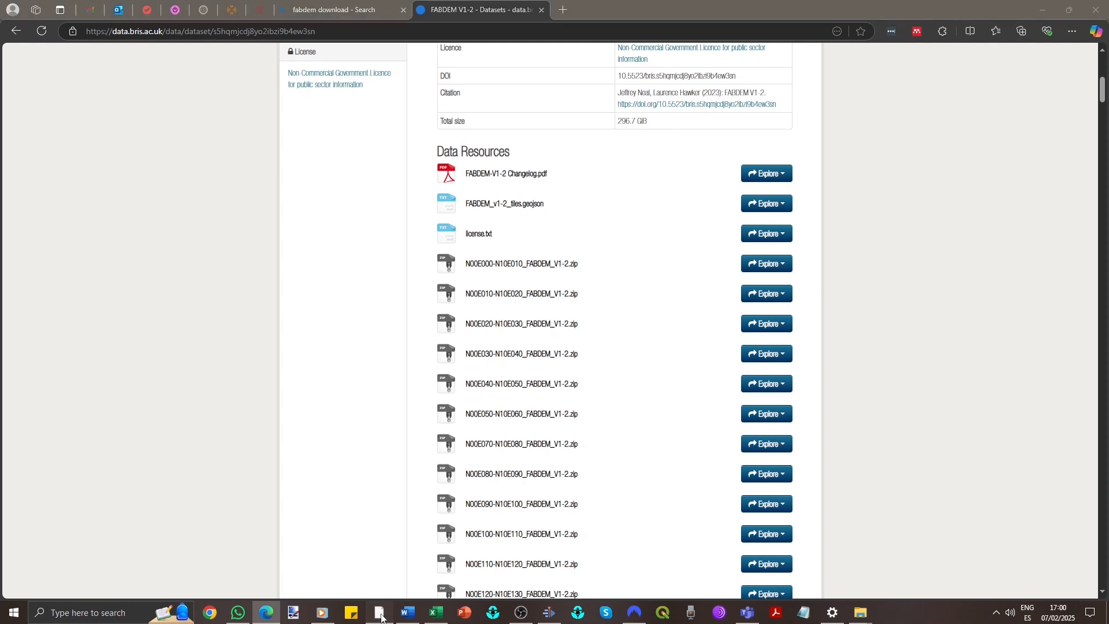
click(382, 616)
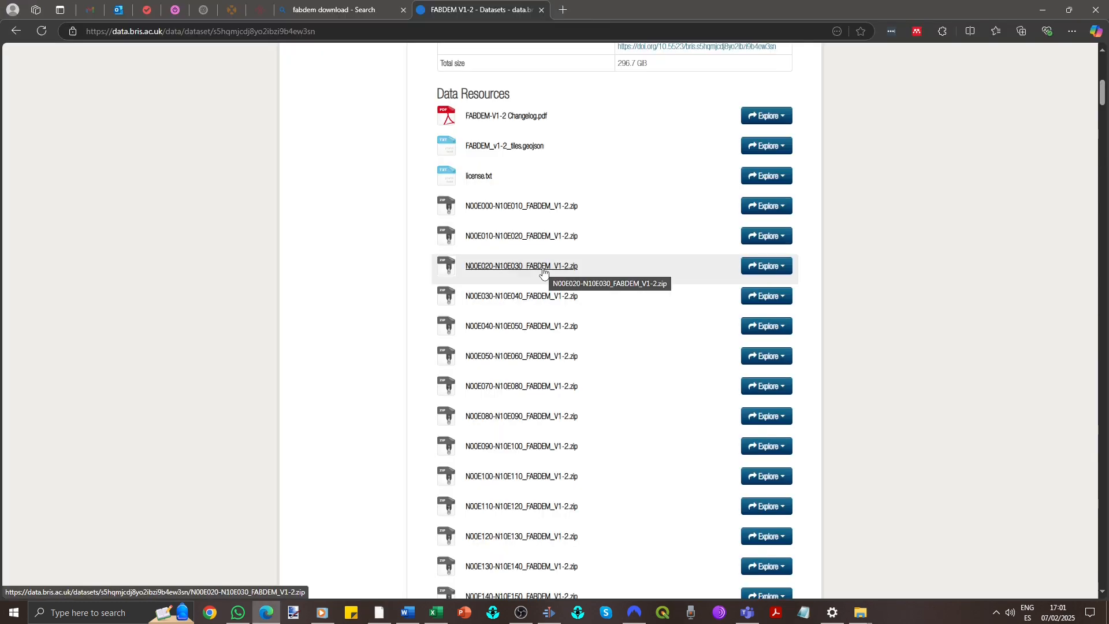
scroll(471, 492, down, 2)
scroll(471, 543, down, 2)
scroll(477, 478, down, 9)
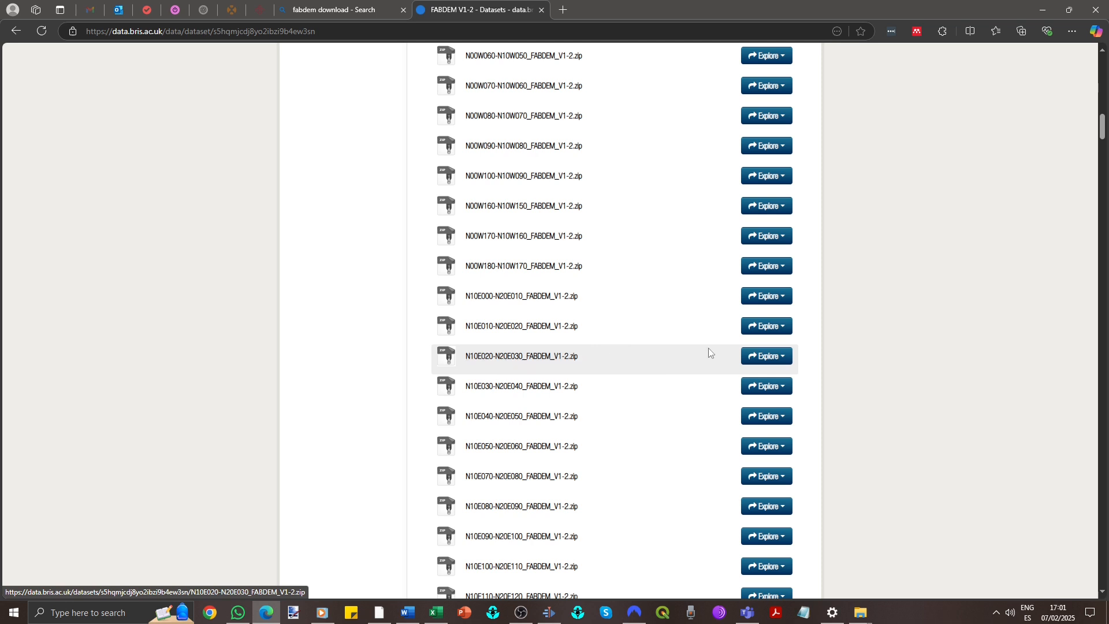
click(777, 360)
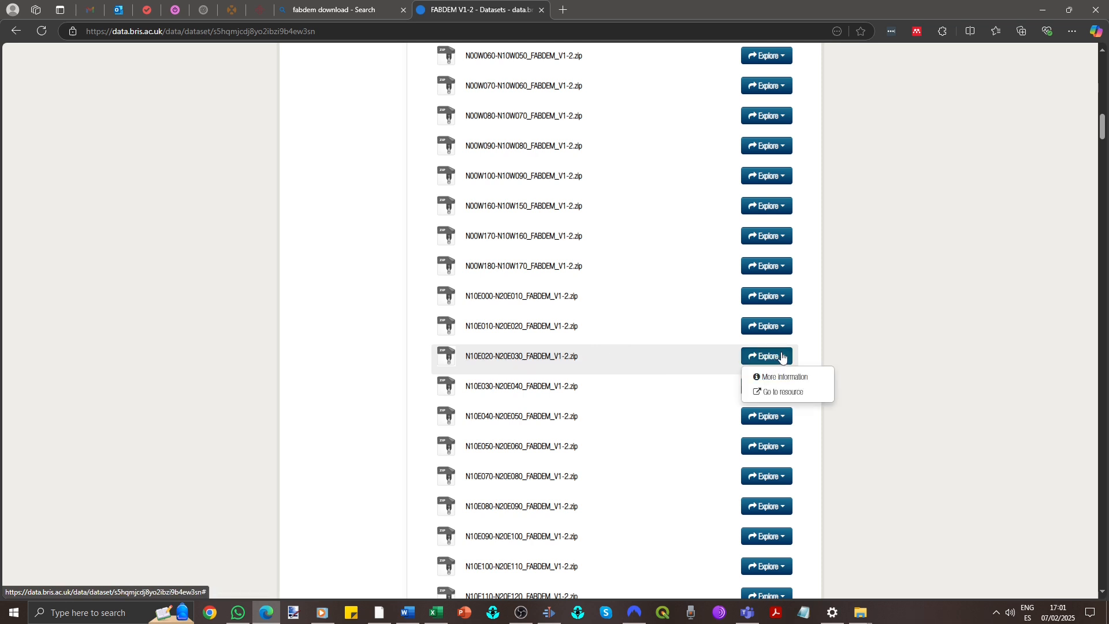
click(789, 391)
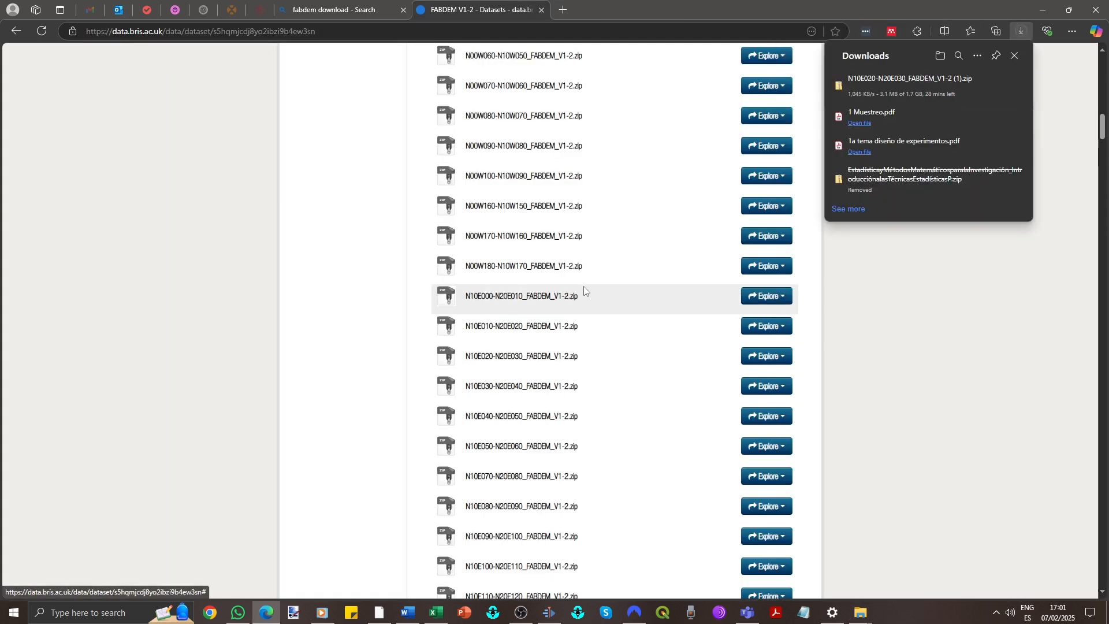
mouse_move(975, 101)
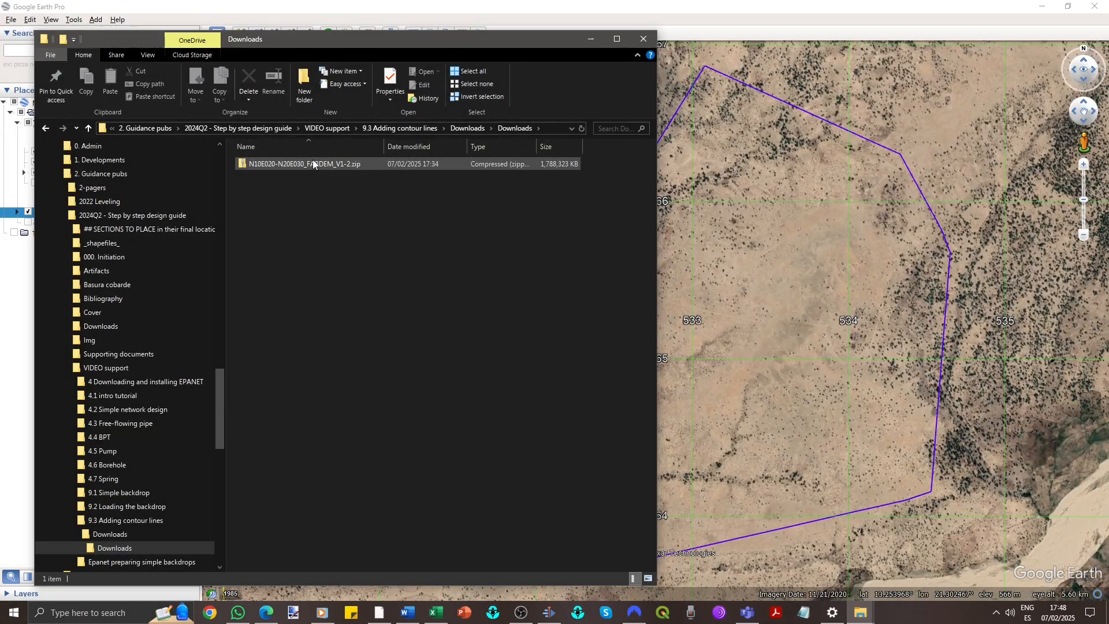
- Extract N13E021_FABDEM_V1-2.tif from the downloaded zip archive into the Downloads folder
double_click(313, 165)
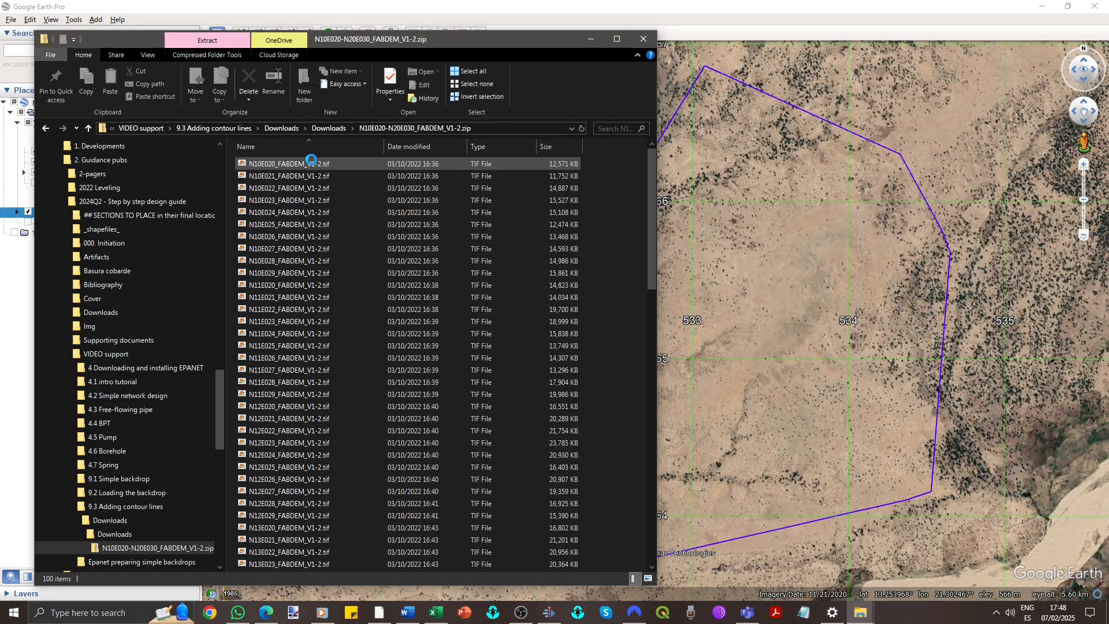
scroll(309, 231, down, 1)
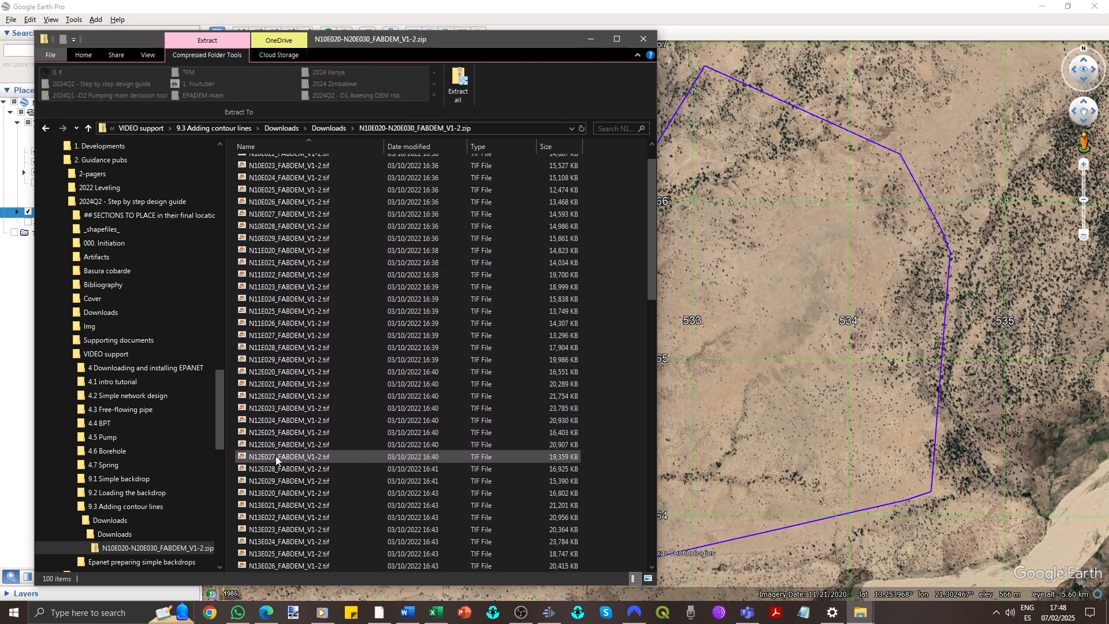
click(270, 508)
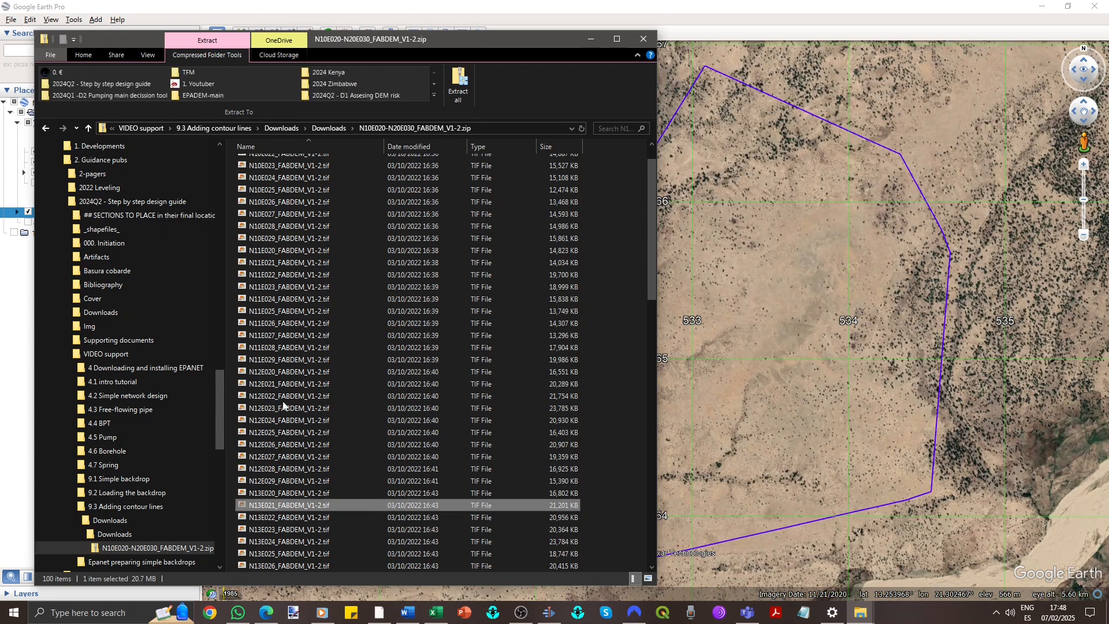
click(319, 131)
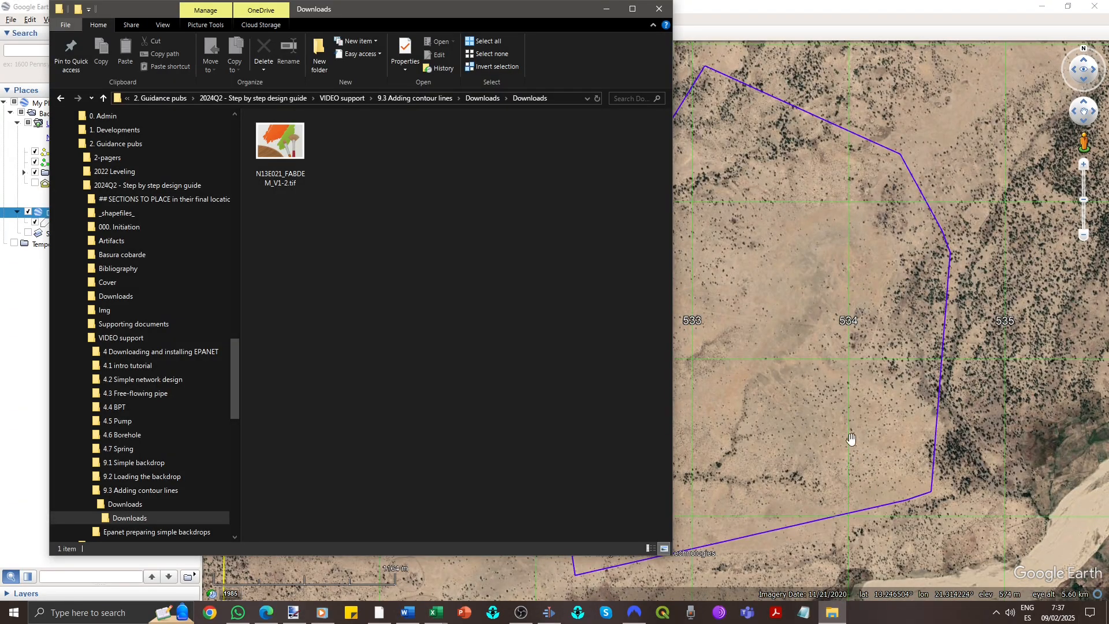
- Start a new empty QGIS project and load N13E021_FABDEM_V1-2.tif into it from the file explorer
click(664, 613)
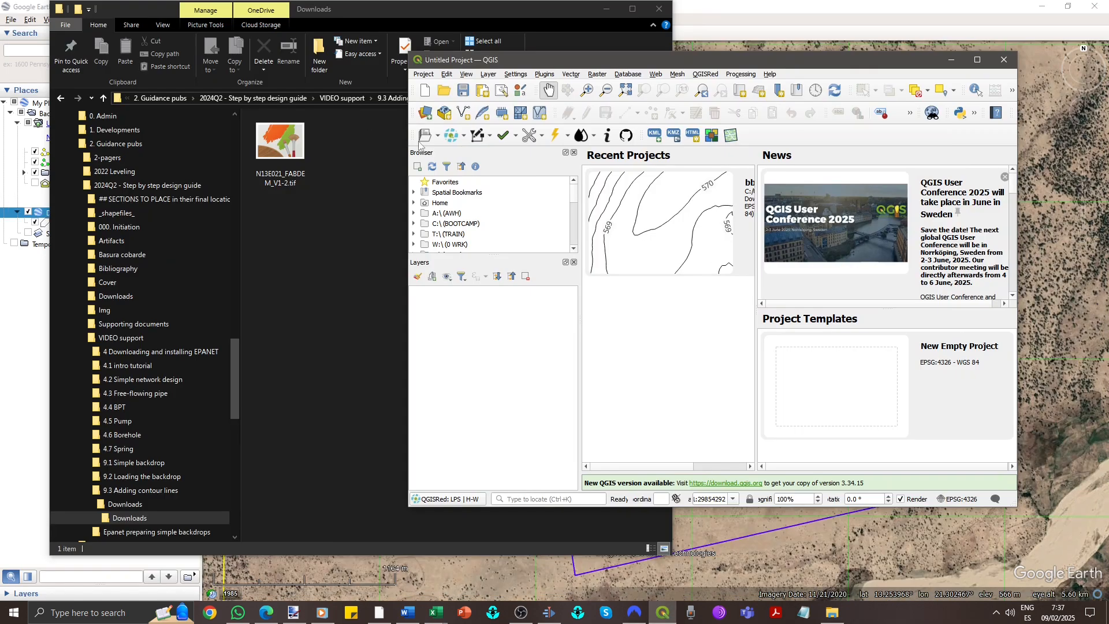
click(422, 93)
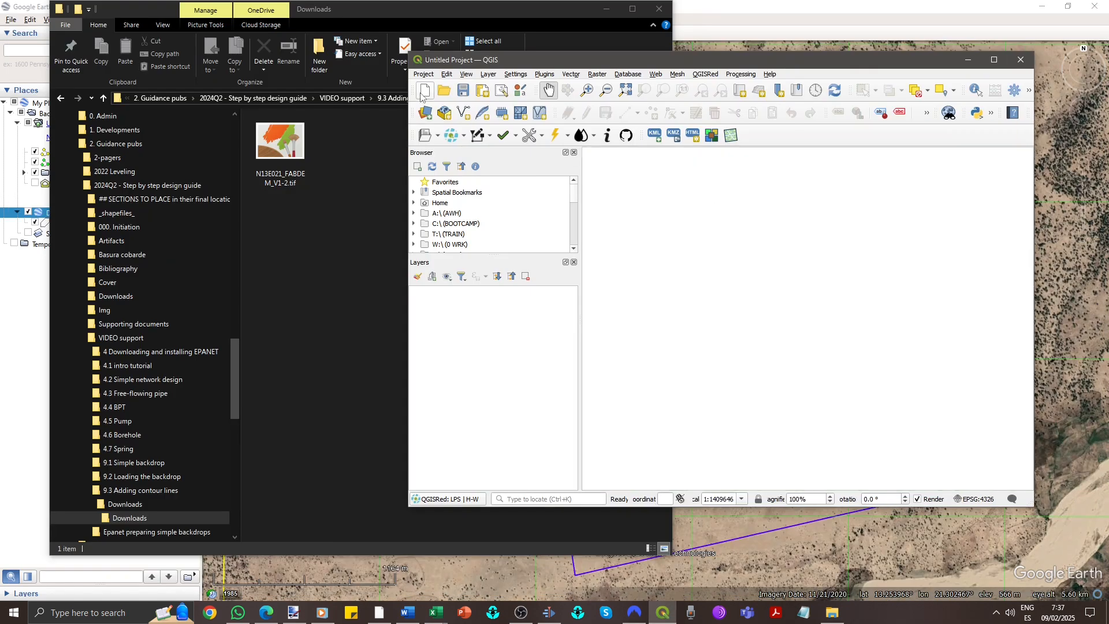
click(303, 171)
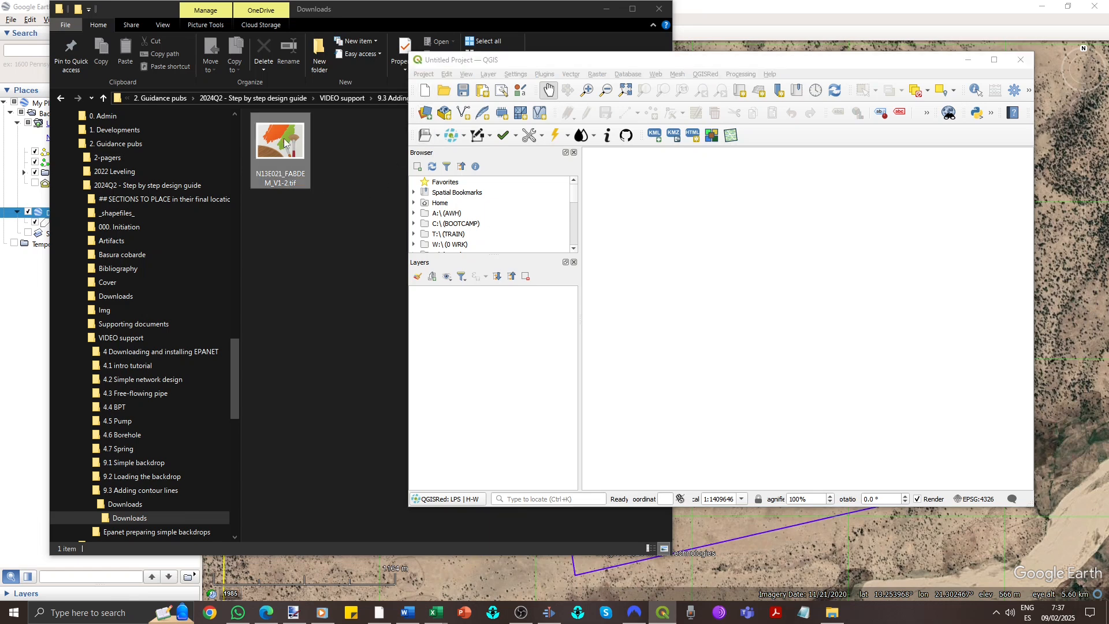
drag(281, 150, 704, 281)
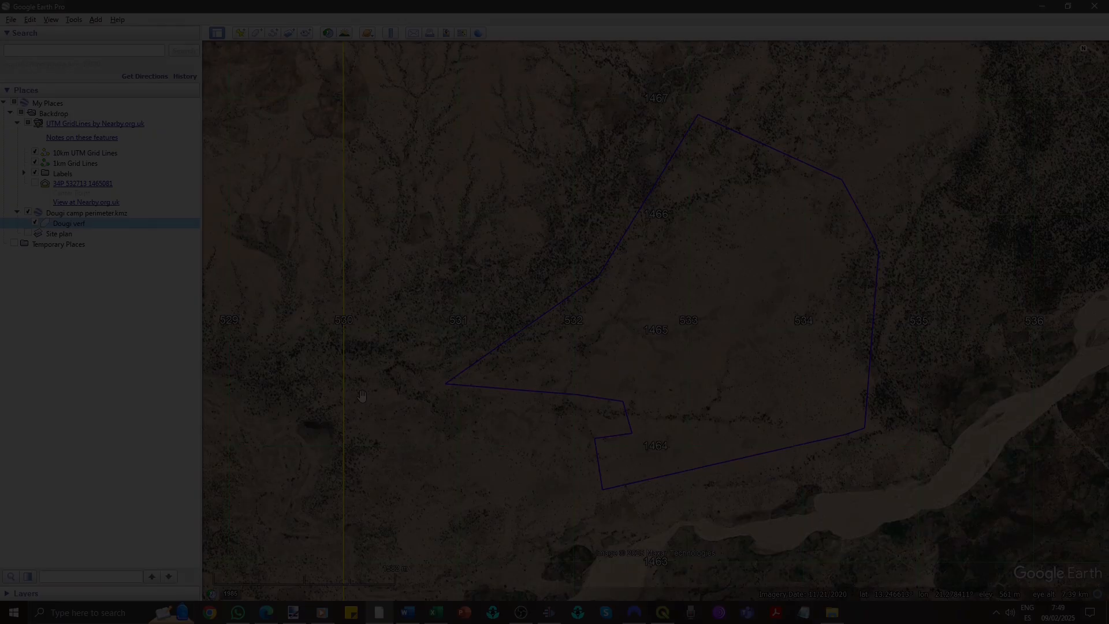
- Draw a rectangular polygon around the Dougi camp perimeter, spanning about grid lines 530–537 east and 1462–1468 north
scroll(606, 341, down, 2)
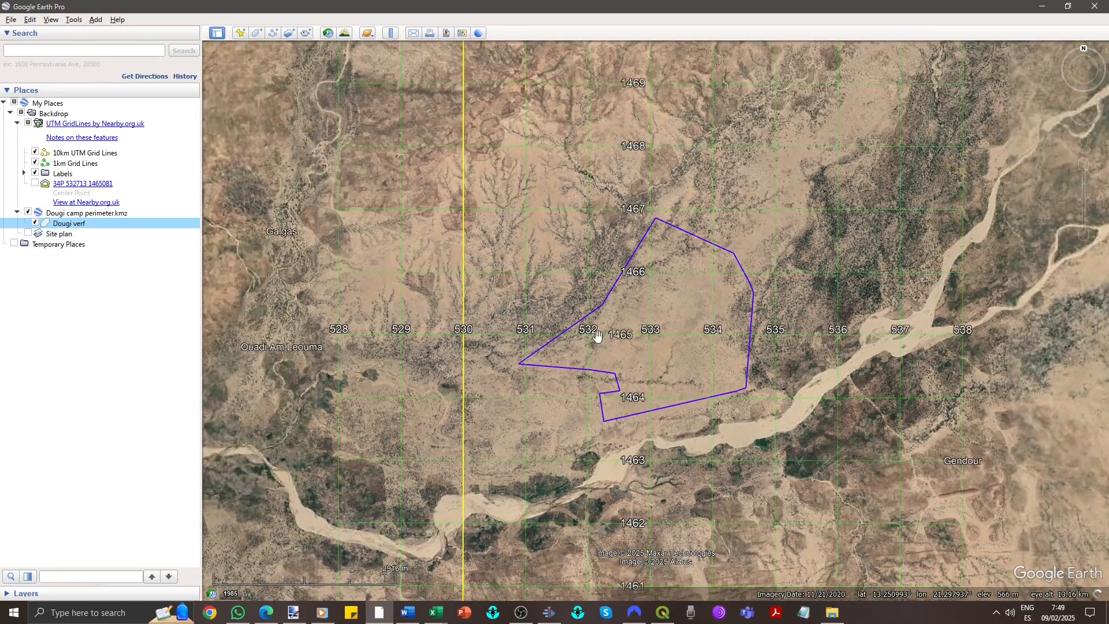
click(257, 34)
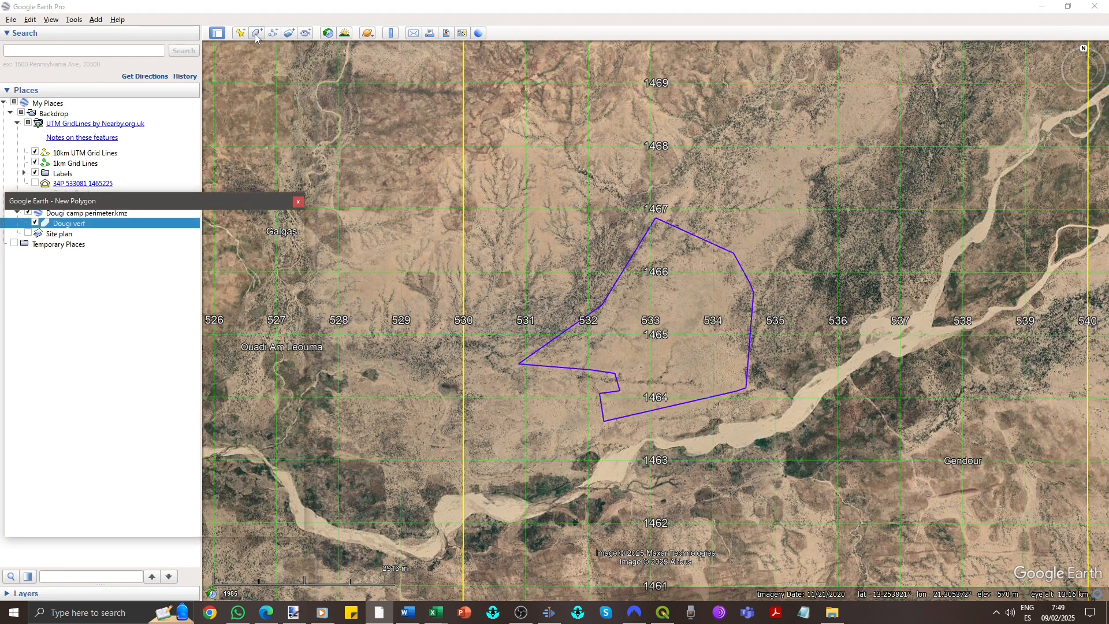
click(463, 145)
click(900, 147)
click(900, 522)
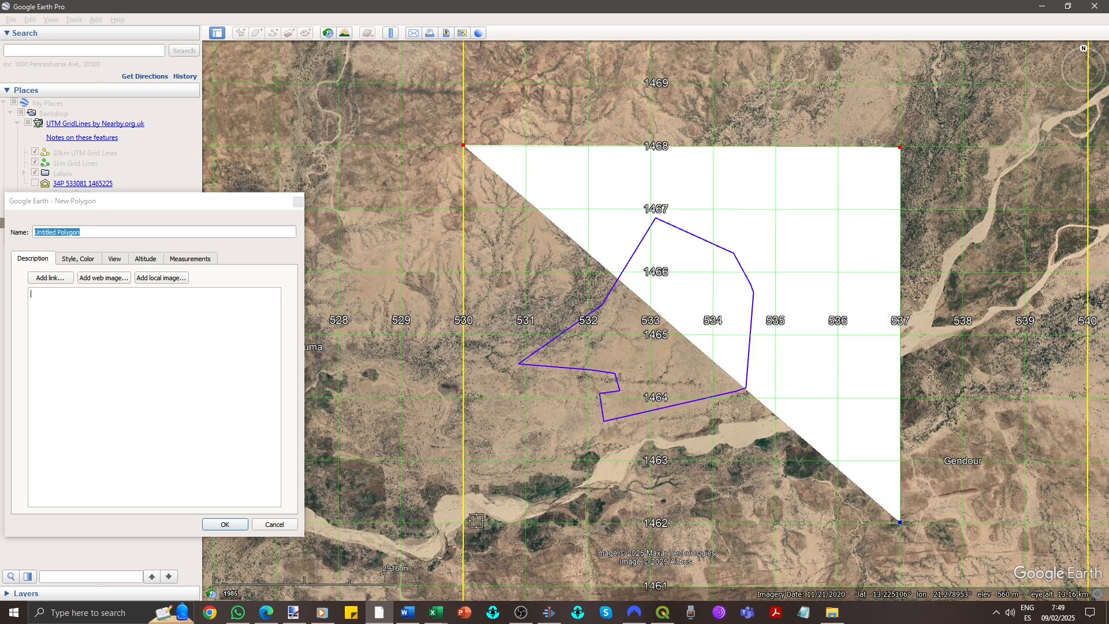
click(463, 523)
- Name the new polygon Dougi cropping limits and confirm it
text(Dougi cropping limits)
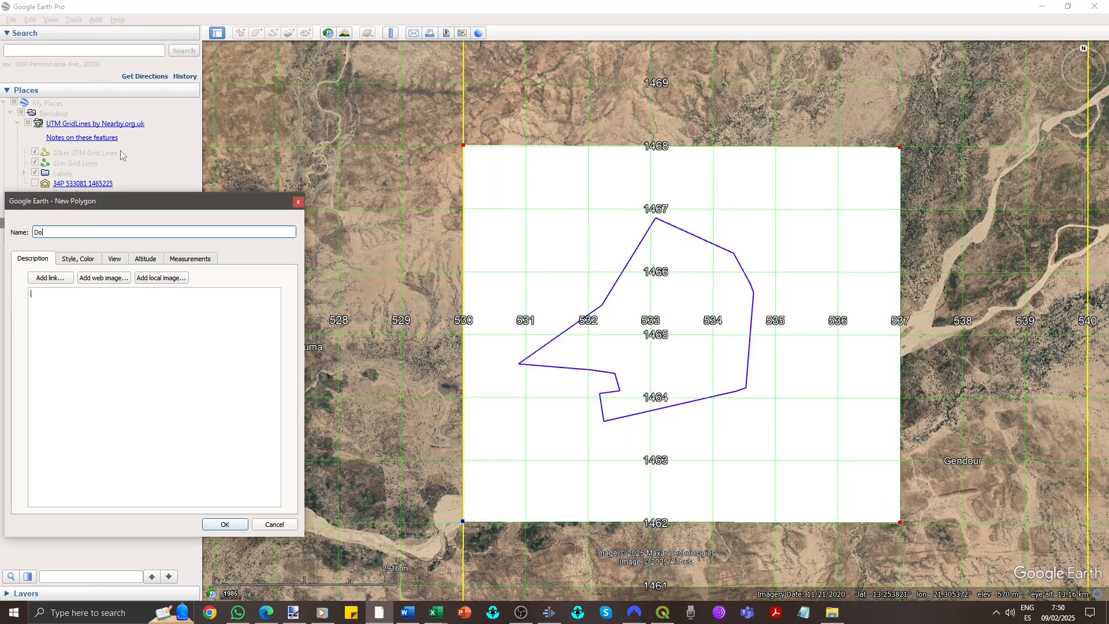
key(Tab)
click(227, 526)
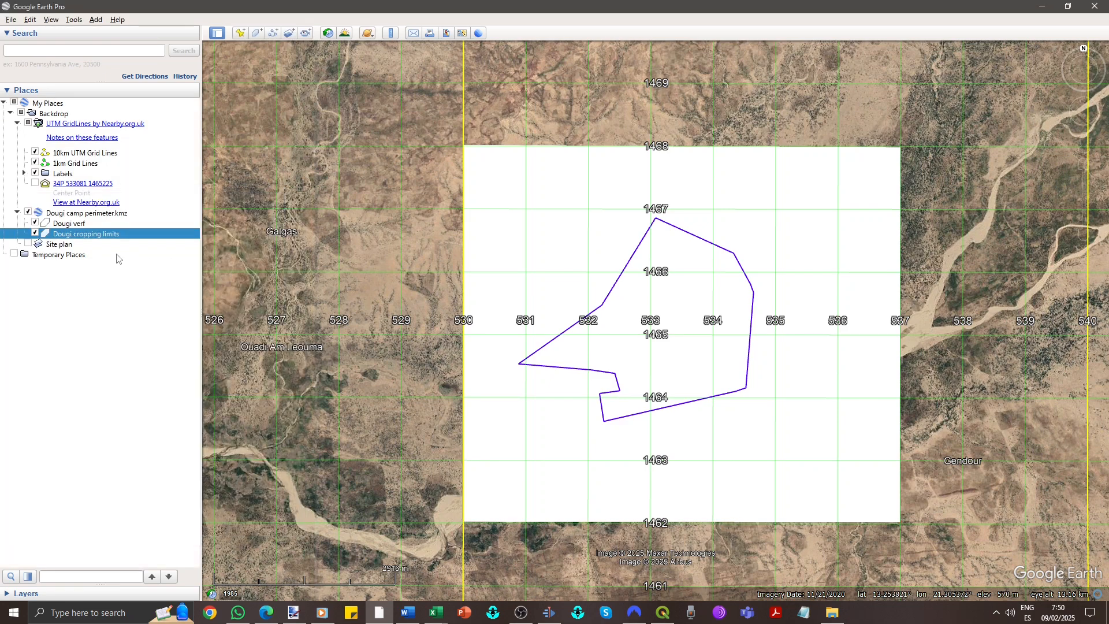
- Save the Dougi cropping limits polygon as Dougi cropping limits.kmz in the Downloads folder
right_click(105, 239)
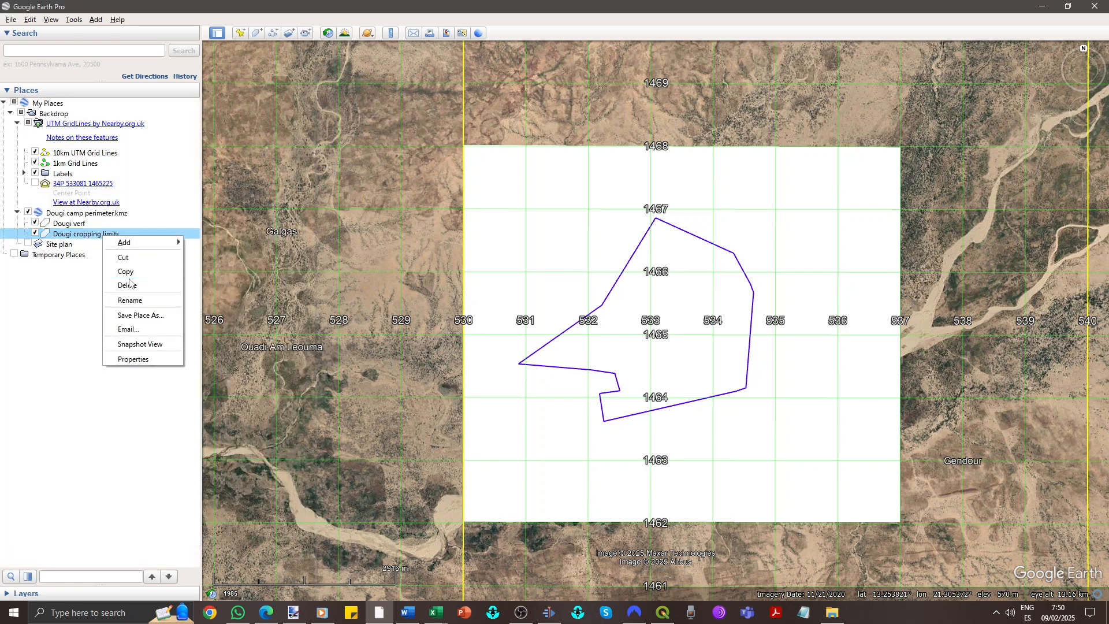
click(138, 316)
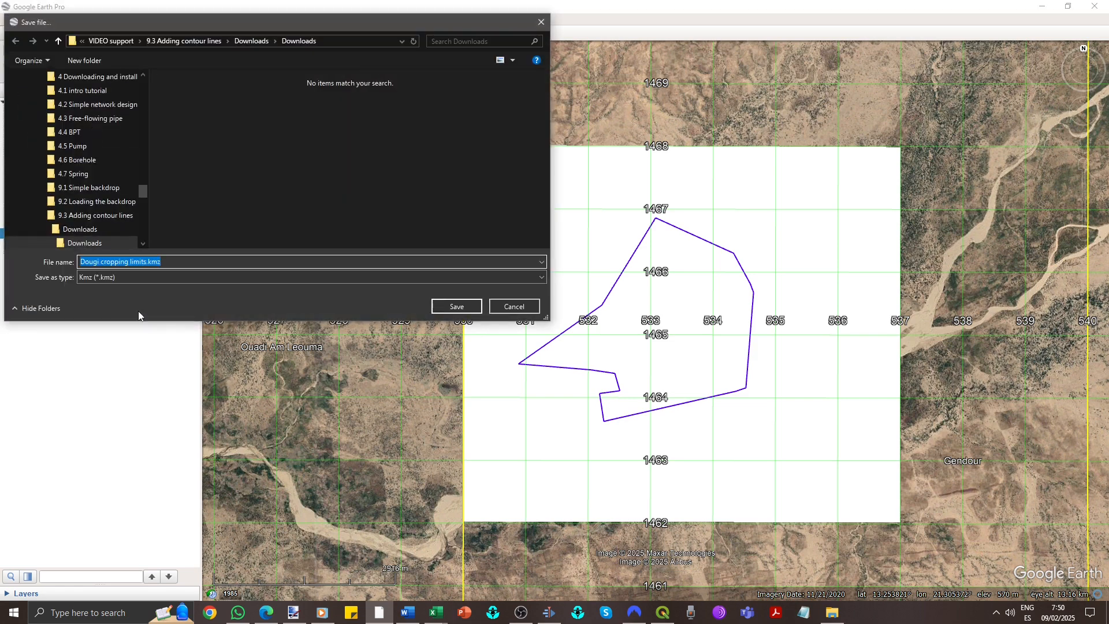
click(457, 306)
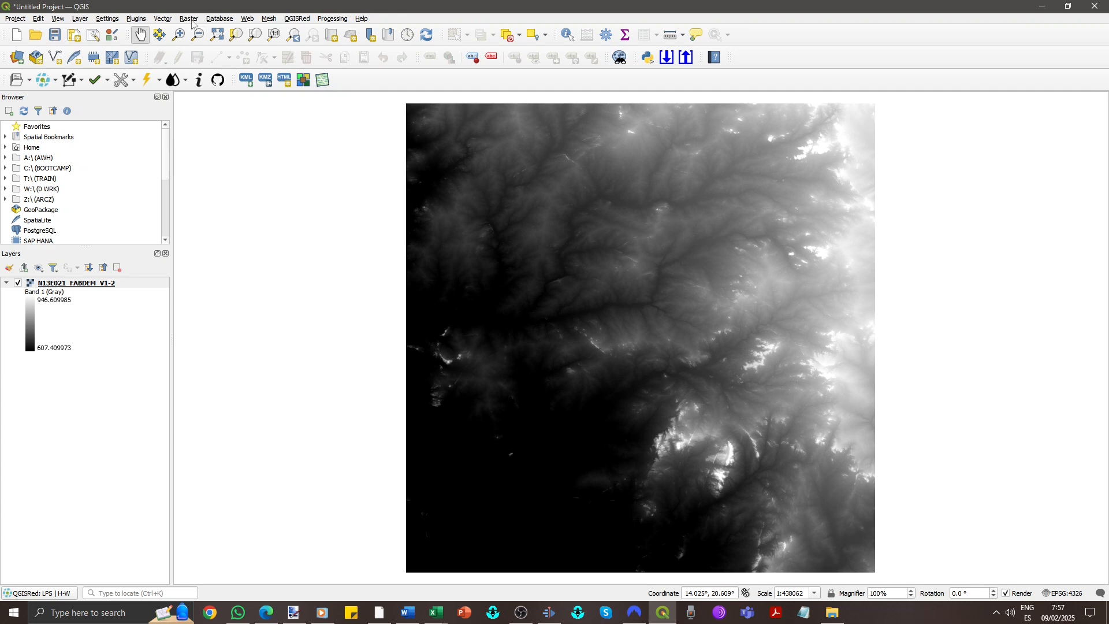
- Open the Clip Raster by Mask Layer tool for the N13E021_FABDEM_V1-2 layer in QGIS
click(191, 20)
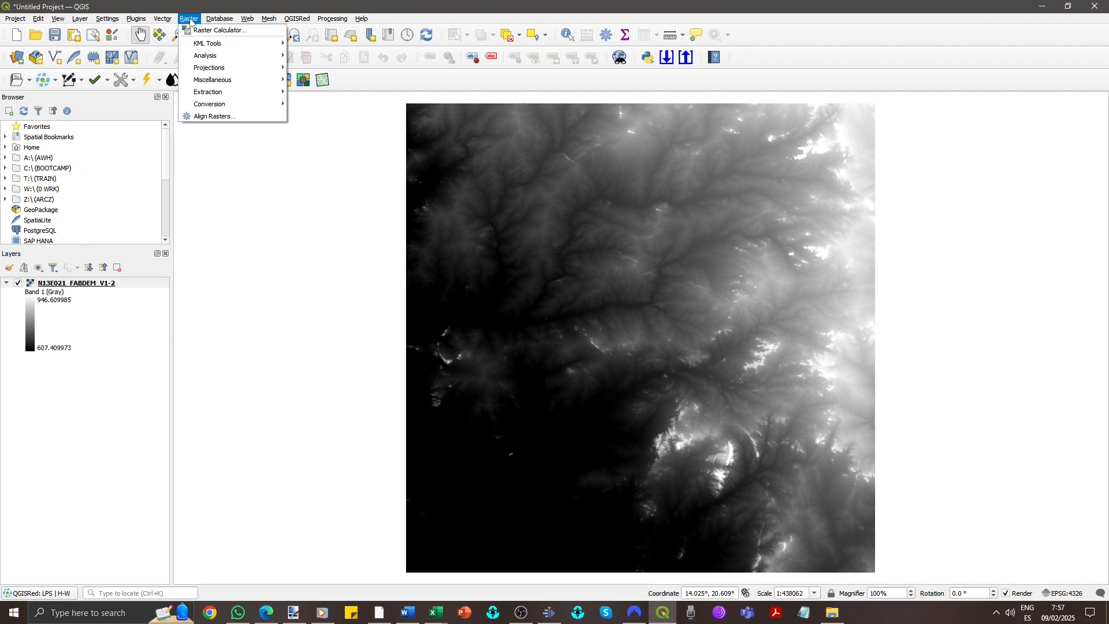
mouse_move(242, 92)
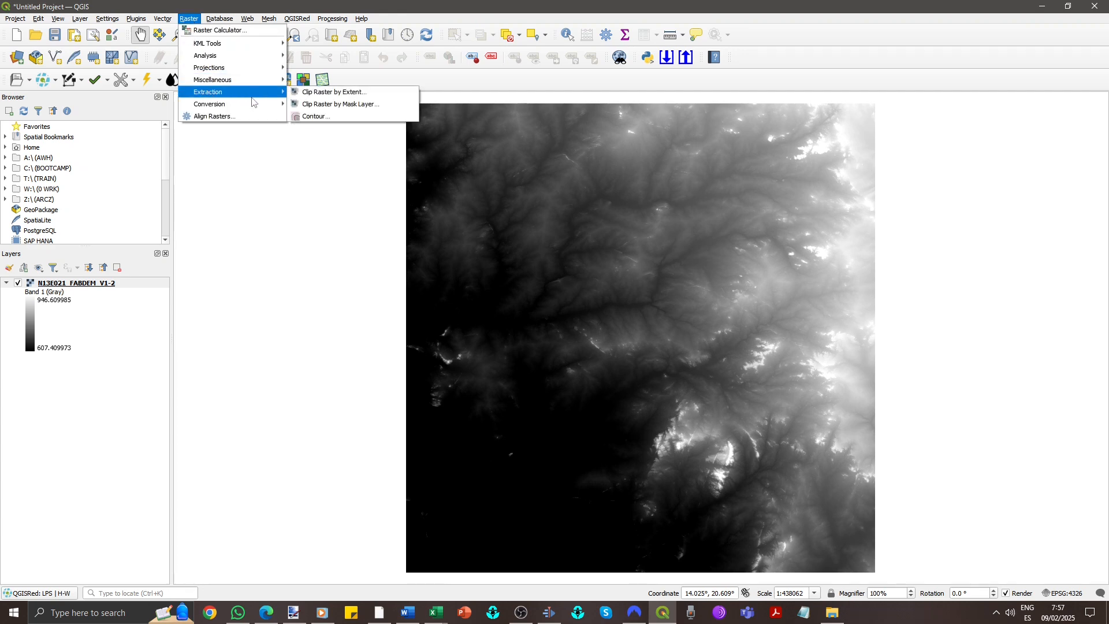
click(346, 106)
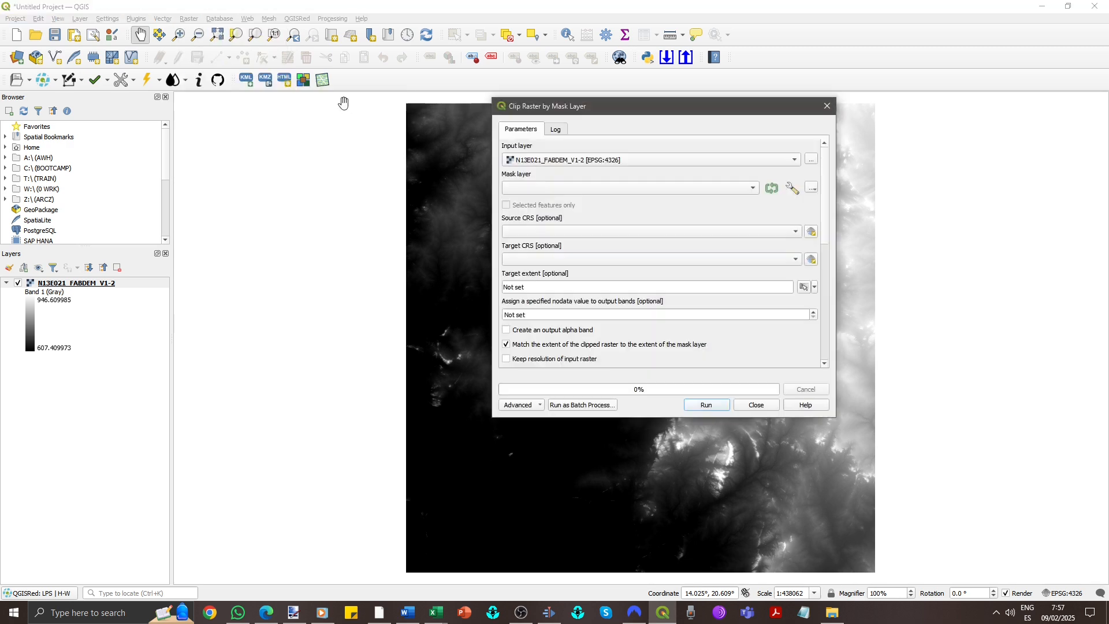
- Choose the Dougi cropping limits KMZ file as the mask layer, run the clip, and close the tool
click(812, 191)
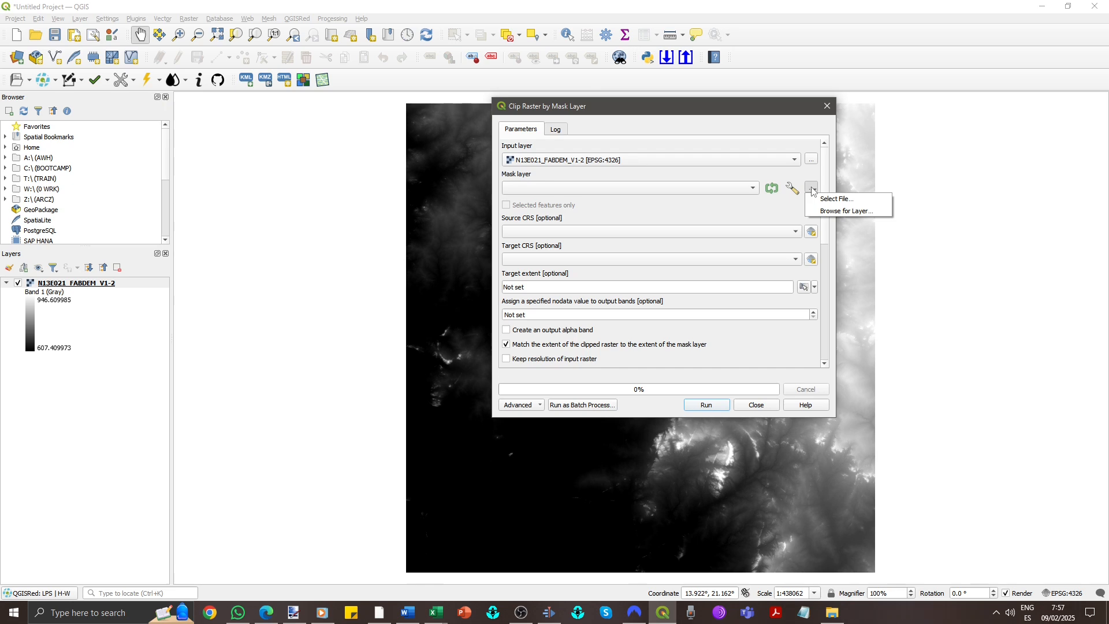
click(841, 202)
click(724, 211)
click(949, 409)
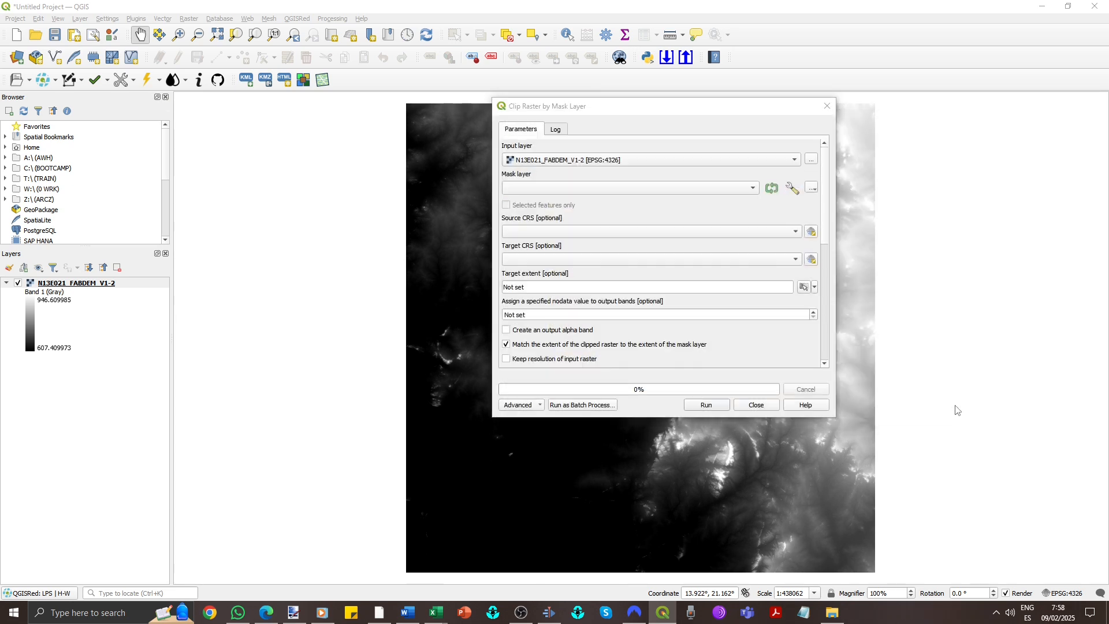
click(704, 406)
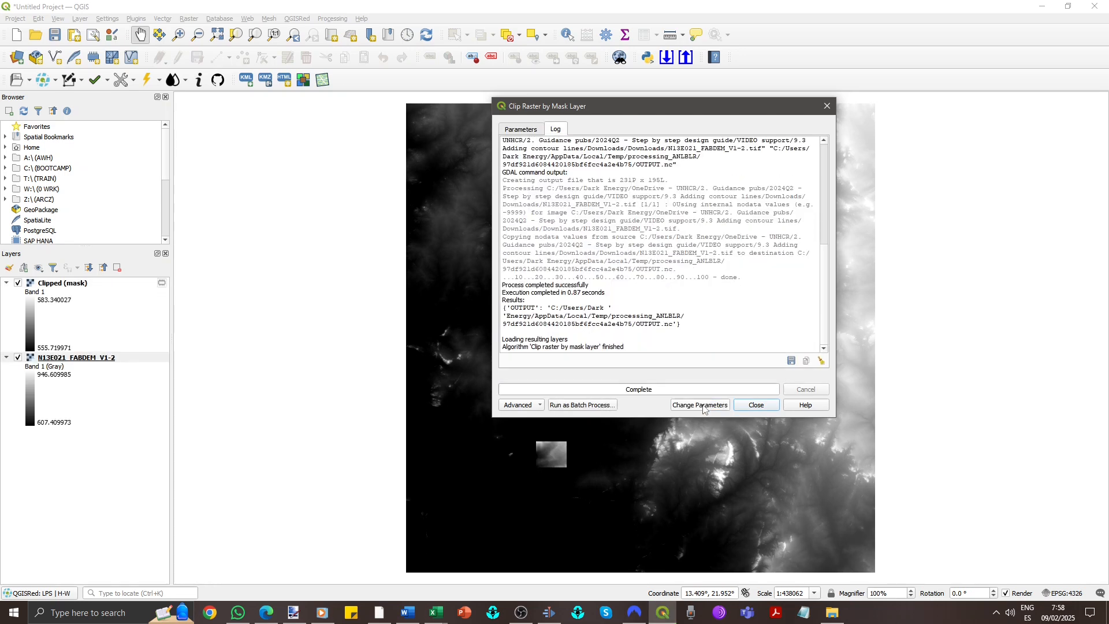
click(756, 405)
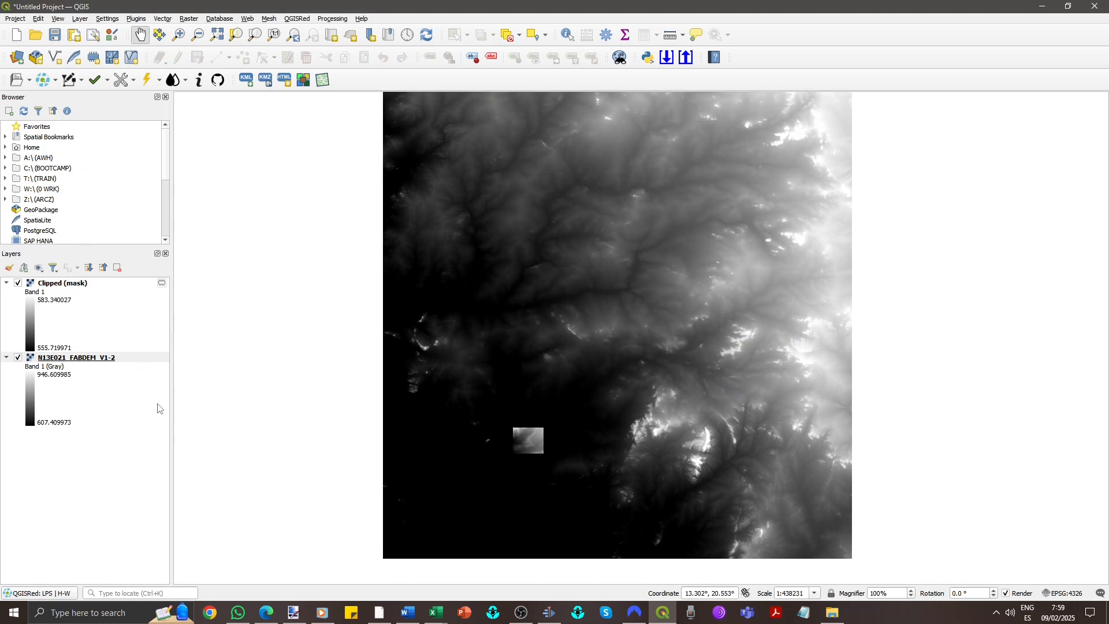
- Remove the original N13E021_FABDEM_V1-2 layer from the project
right_click(60, 359)
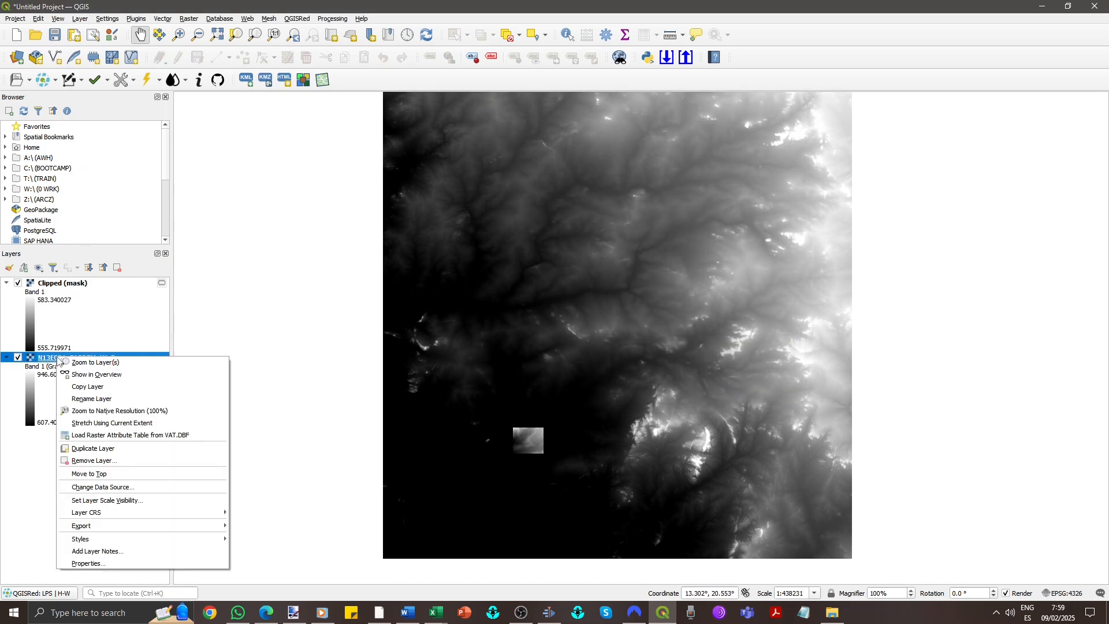
click(120, 463)
click(536, 324)
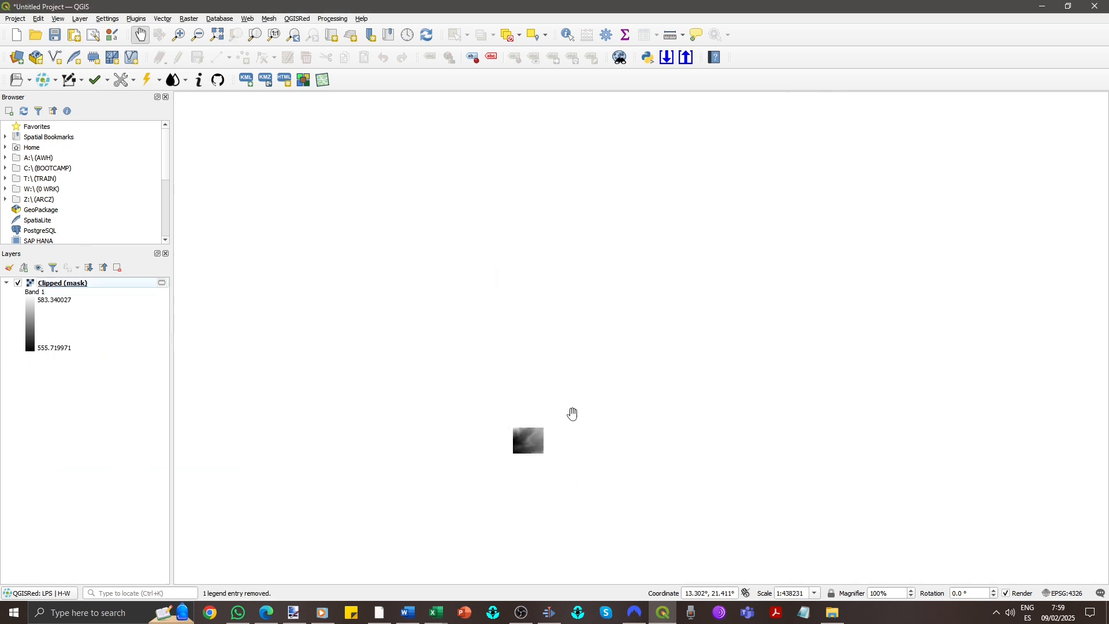
- Open the Contour tool on the Clipped (mask) raster and set the interval between contour lines to 1
scroll(529, 442, up, 4)
drag(492, 391, 496, 368)
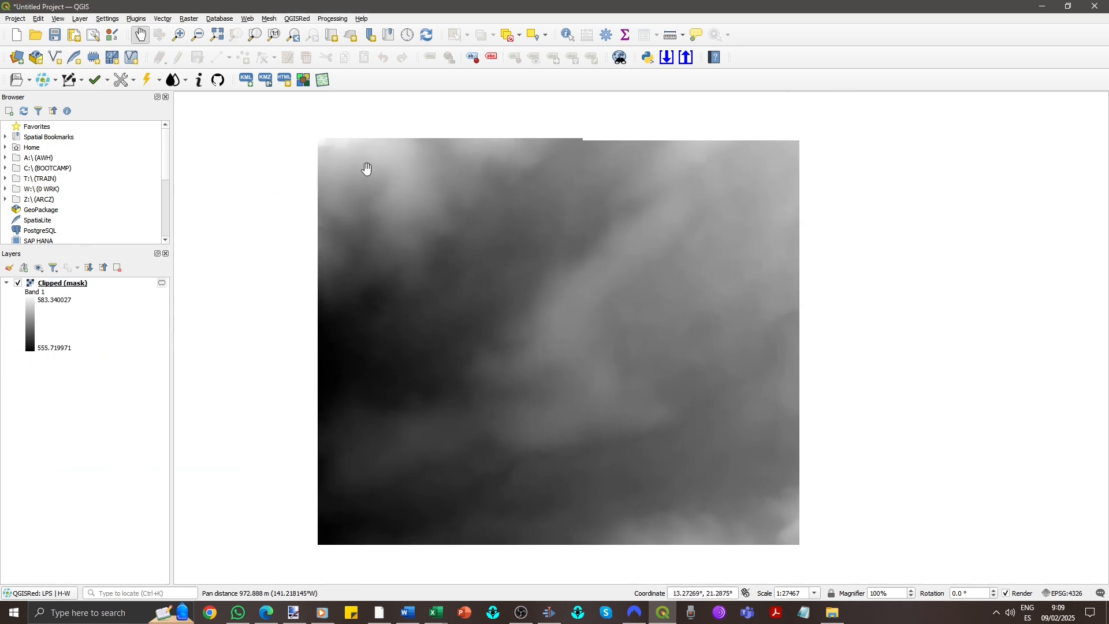
click(190, 18)
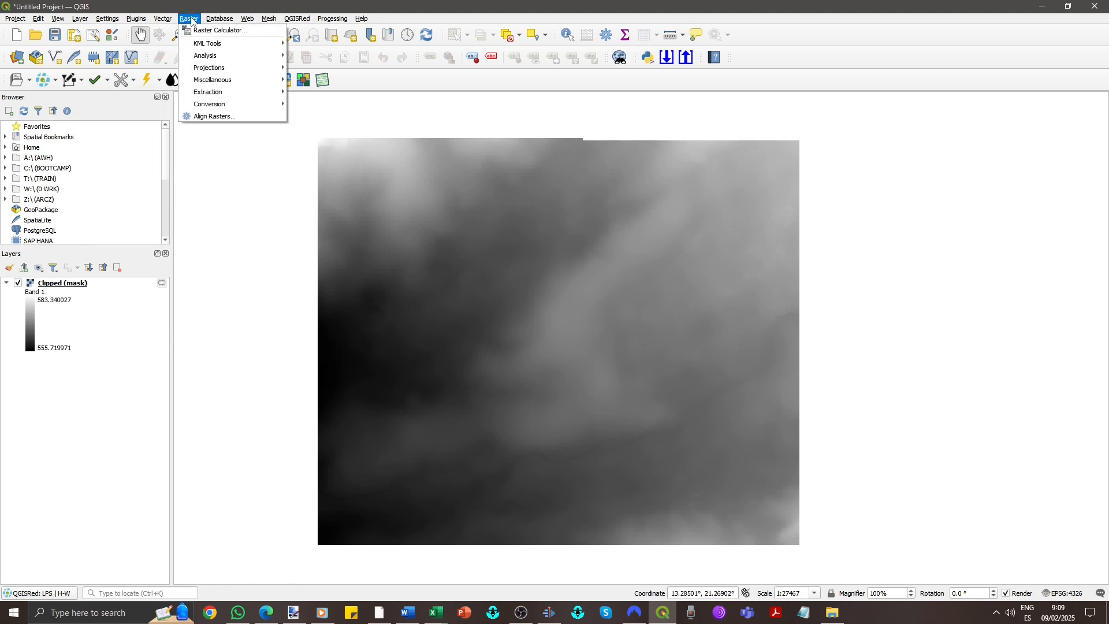
mouse_move(239, 95)
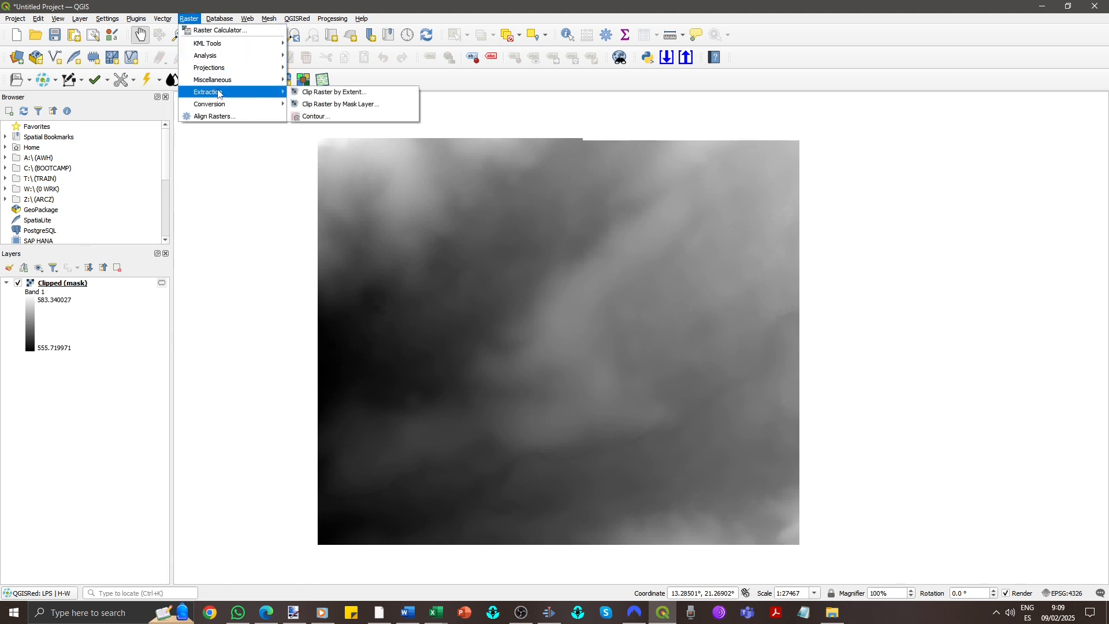
click(338, 117)
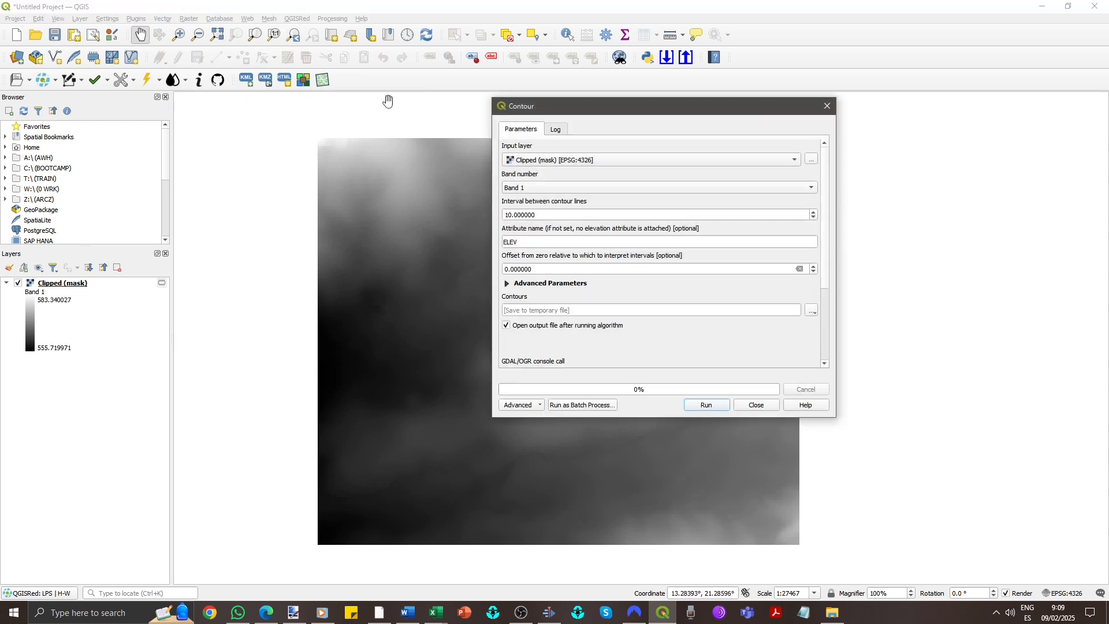
click(788, 215)
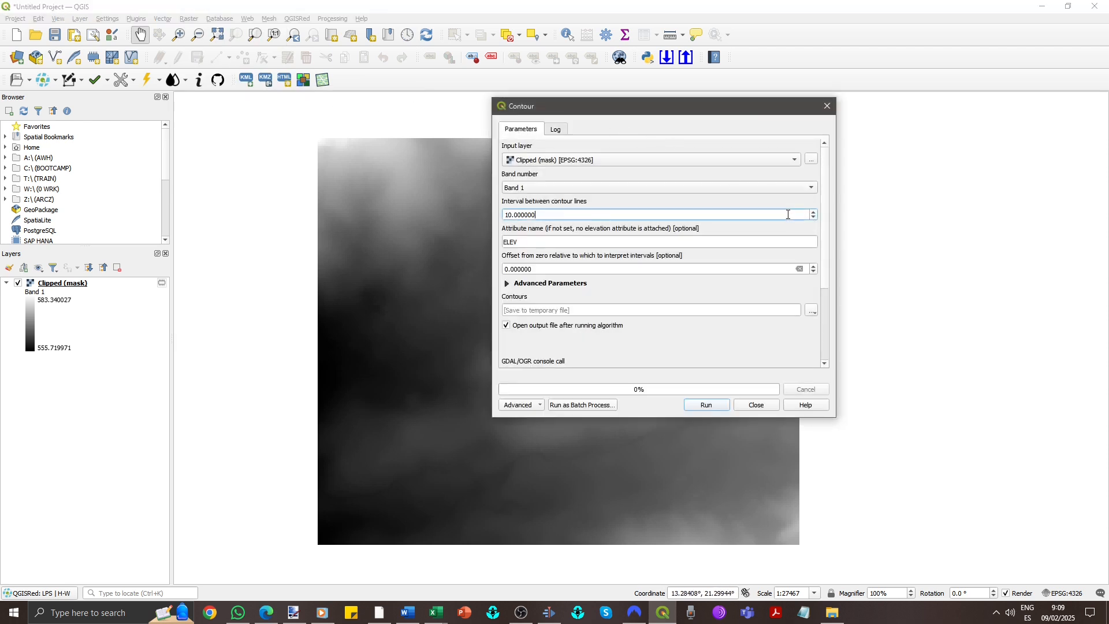
drag(649, 215, 421, 216)
text(1)
- Save the contours to Dougi contour lines.kml in the Downloads folder and run the Contour tool
click(810, 313)
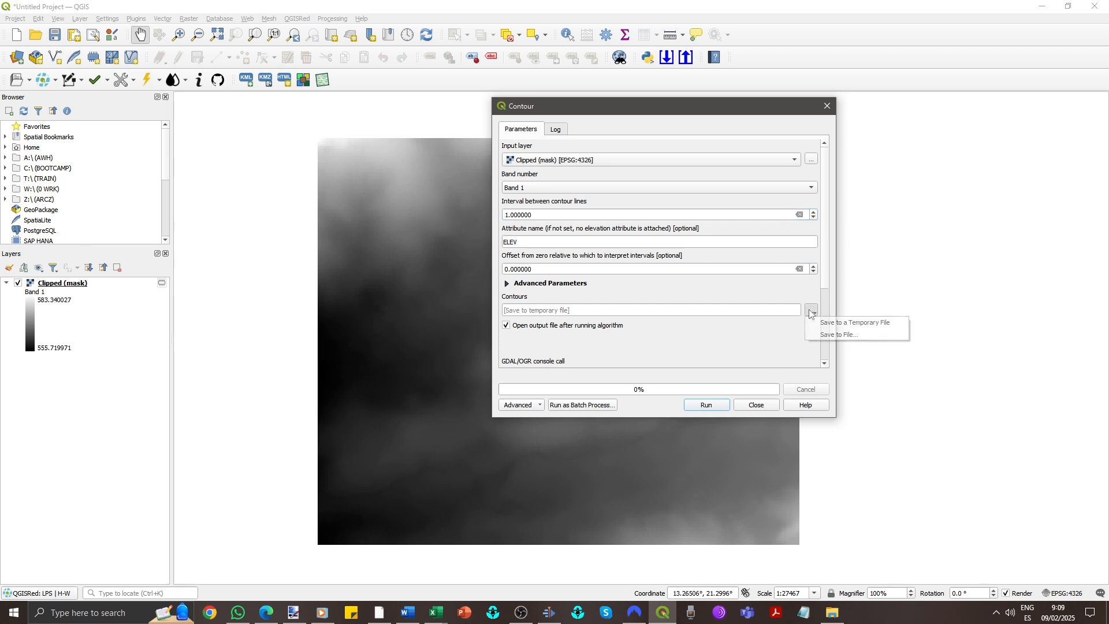
click(834, 334)
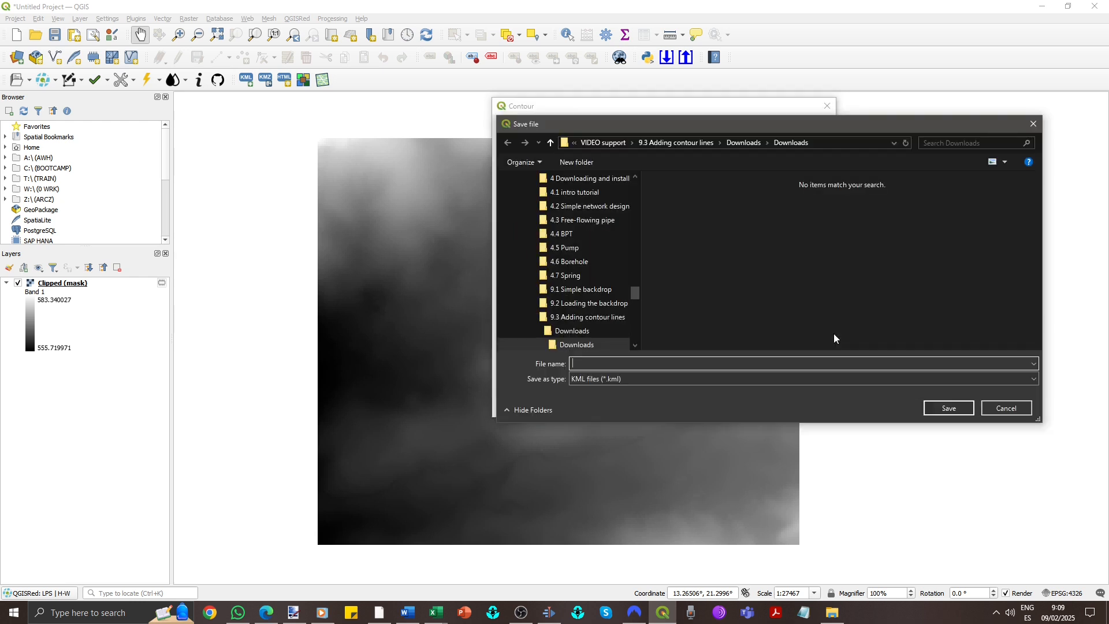
click(695, 362)
text(Dougi contour lines)
click(949, 408)
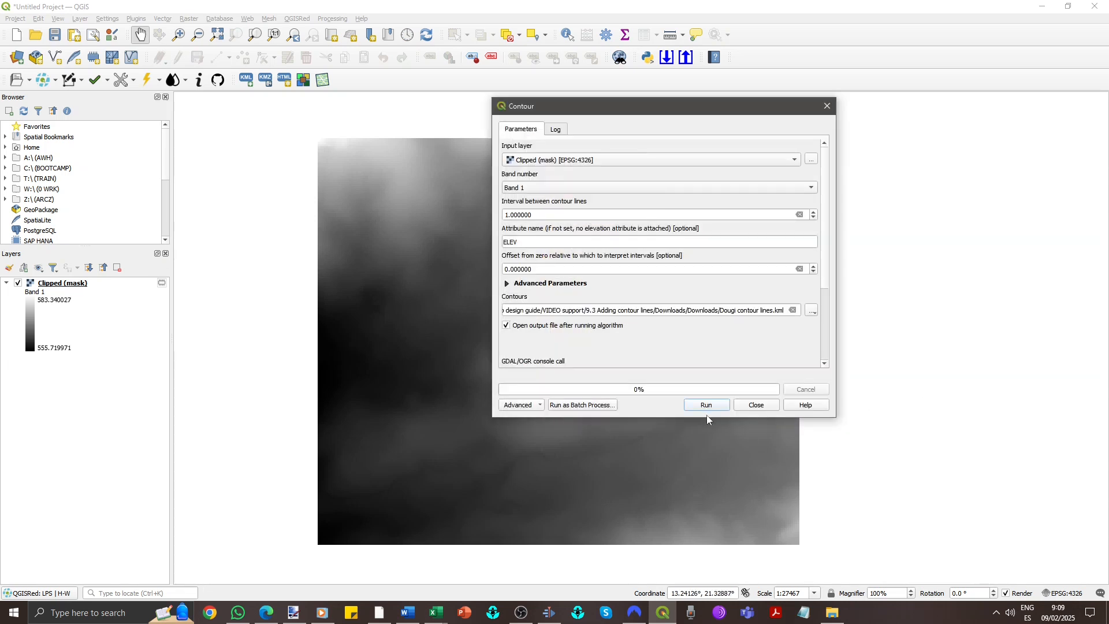
click(708, 405)
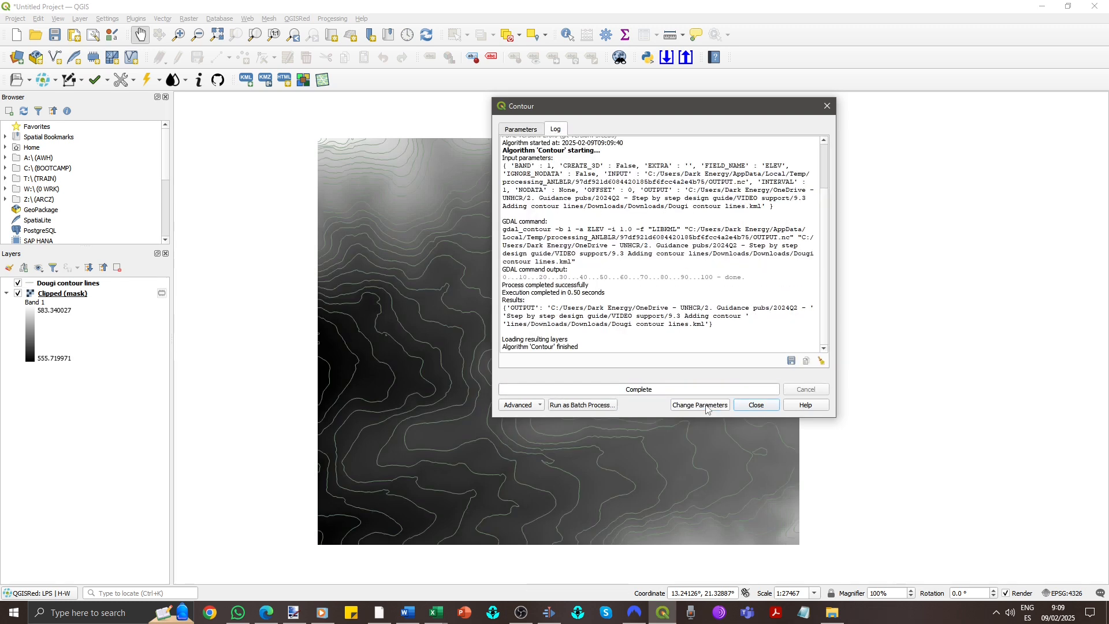
click(755, 406)
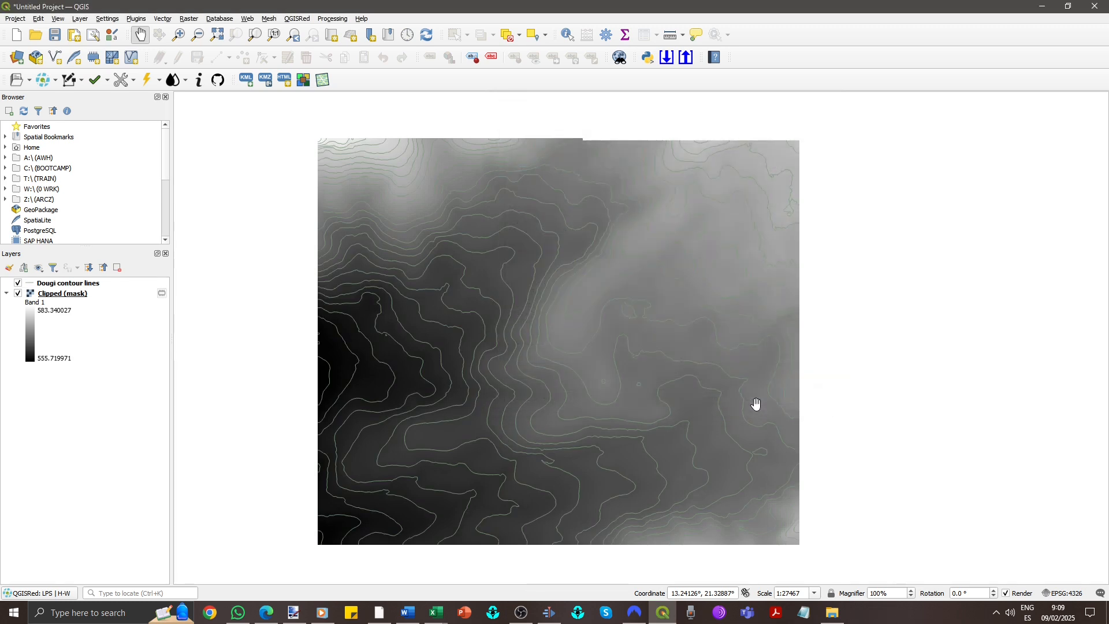
- Remove the Clipped (mask) raster layer from the project
click(79, 295)
right_click(79, 296)
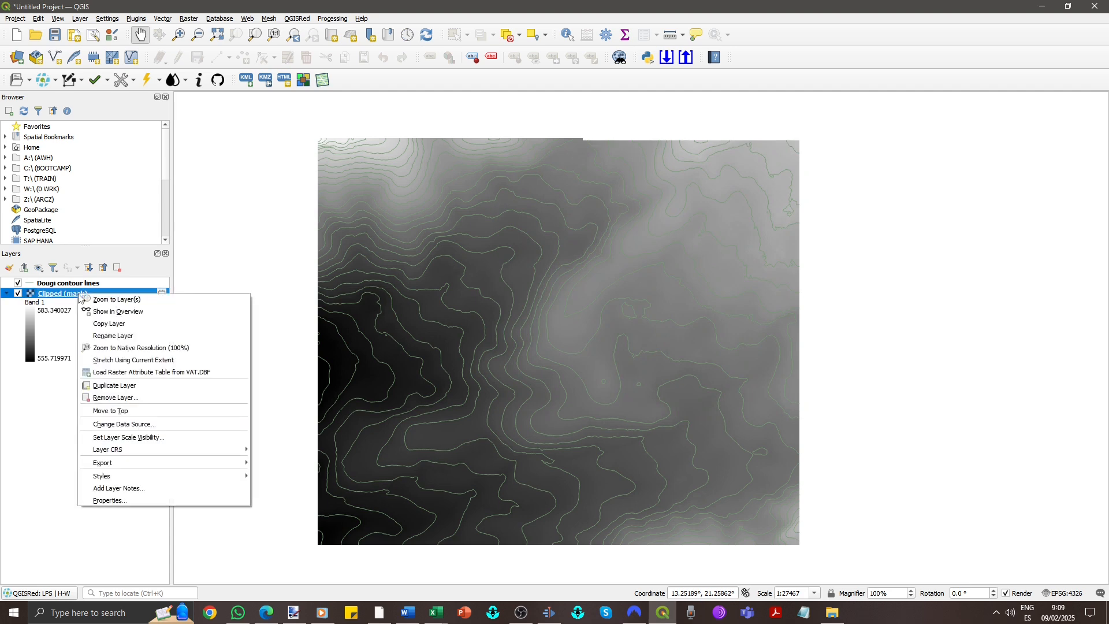
click(127, 396)
click(539, 319)
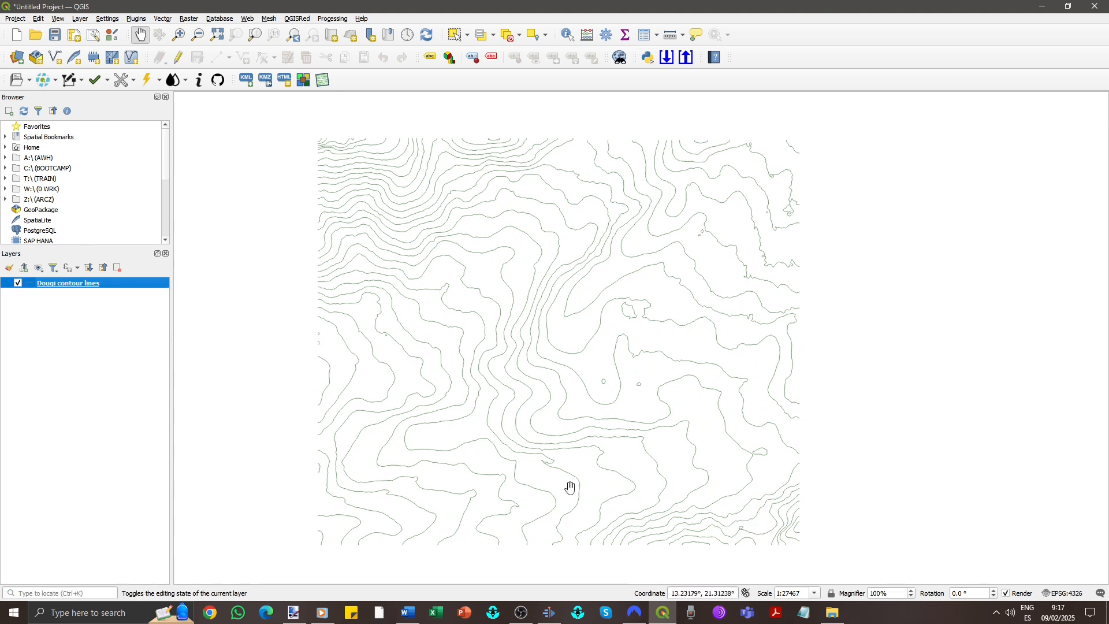
- Set the Dougi contour lines symbol colour to black and apply it
double_click(72, 285)
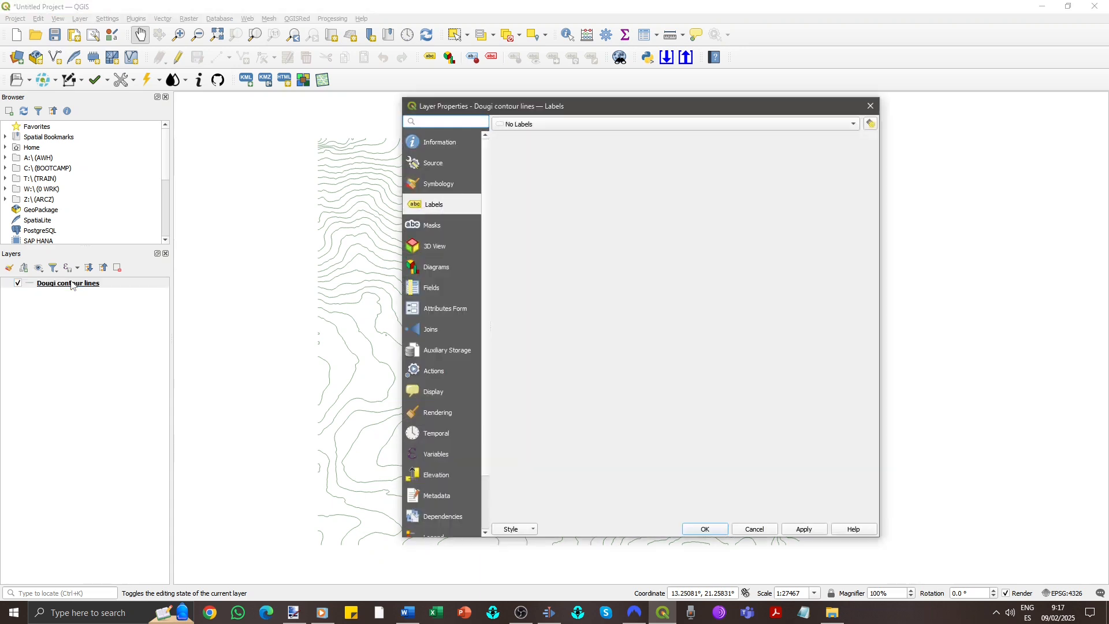
click(457, 187)
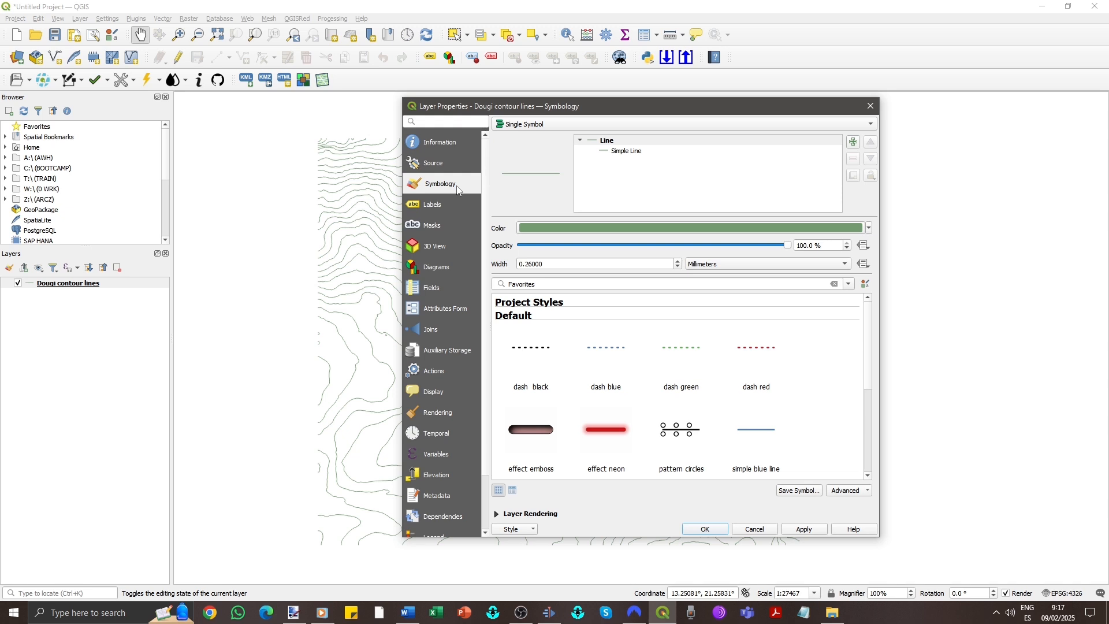
drag(594, 114, 769, 126)
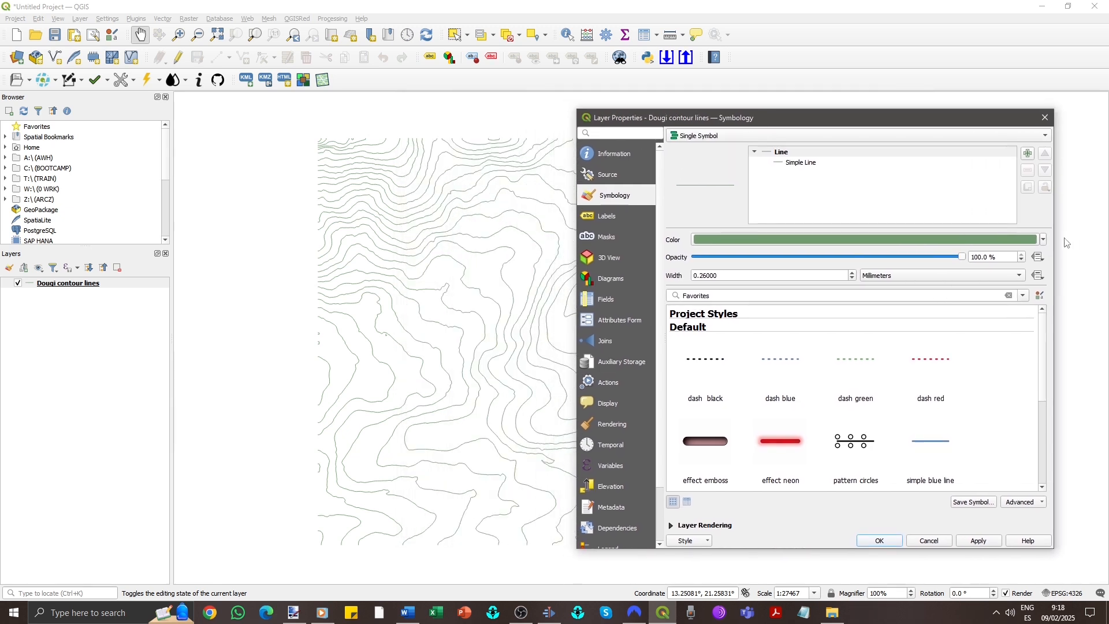
click(1043, 245)
click(699, 395)
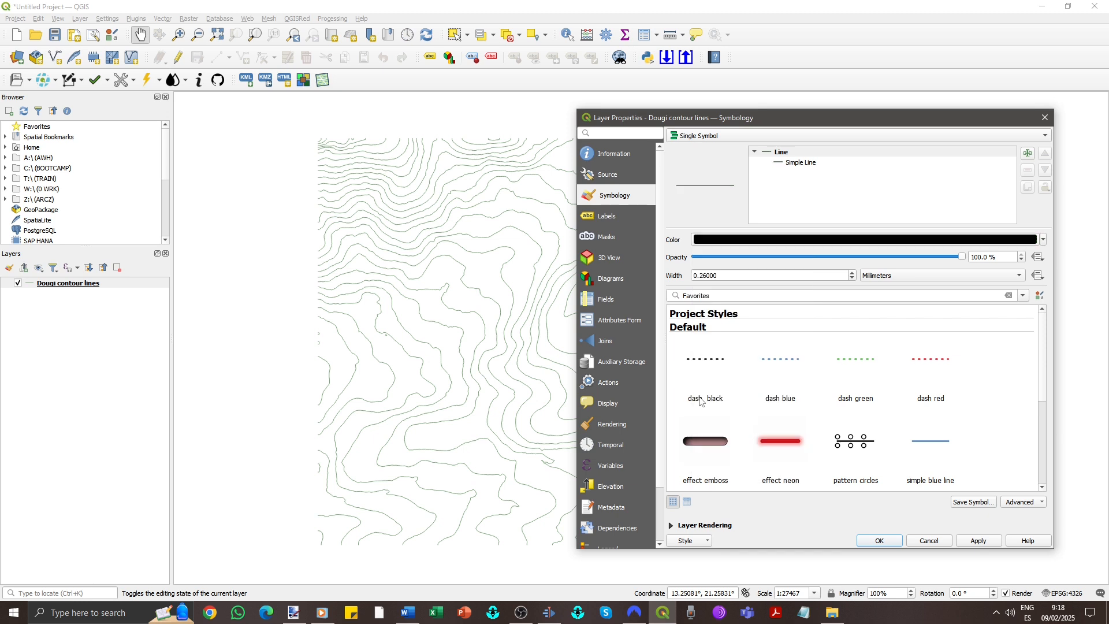
click(979, 541)
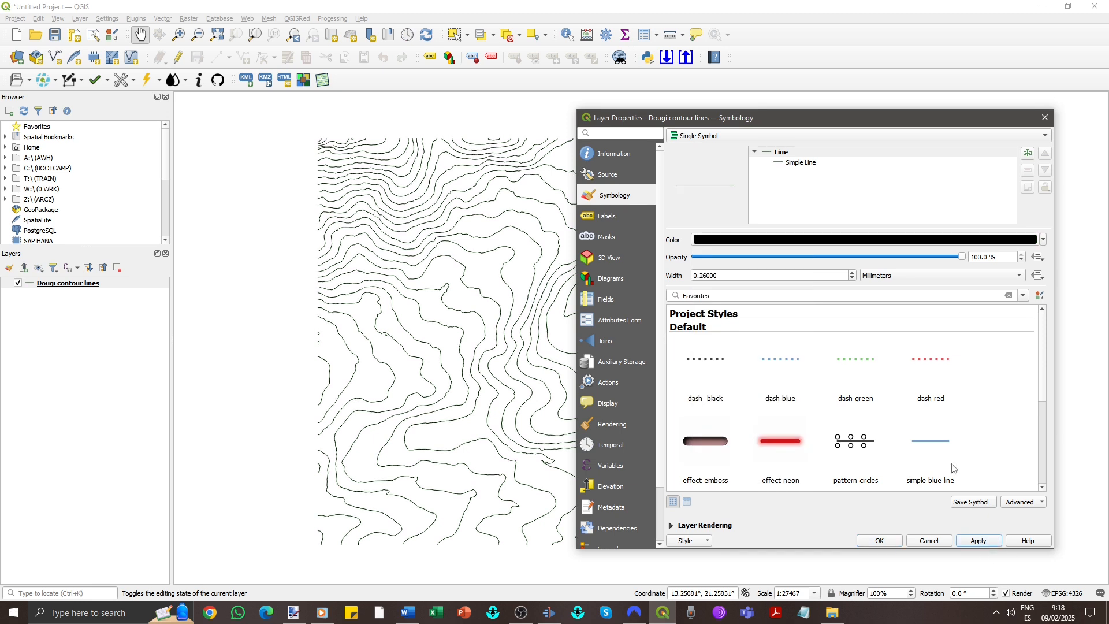
- Enable single labels for the contour lines using the ELEV field as the value
click(627, 217)
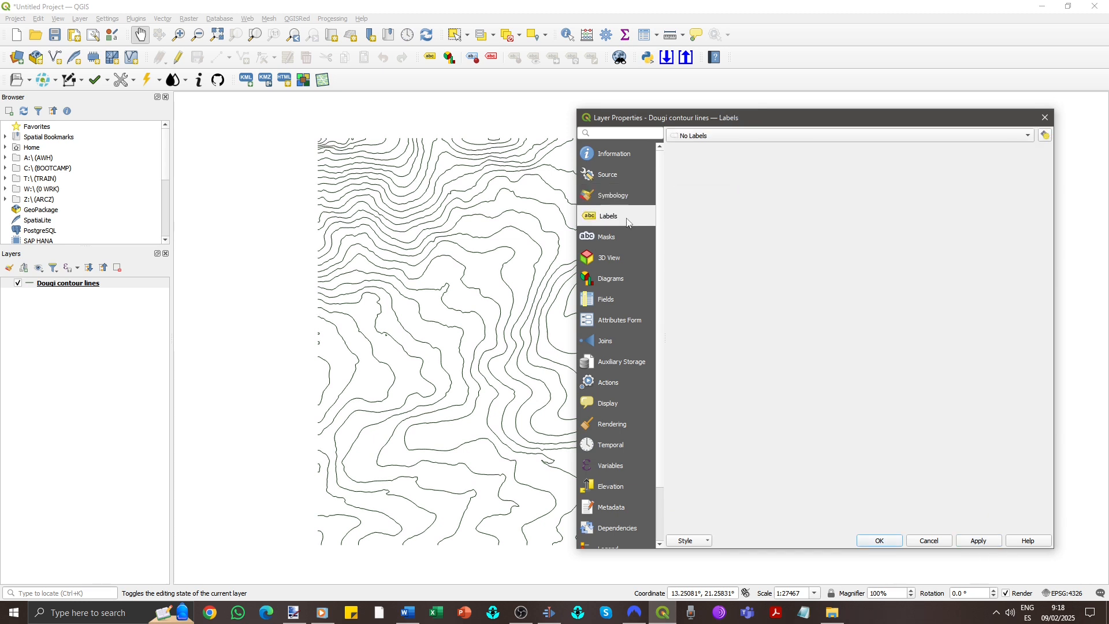
click(1031, 135)
click(923, 150)
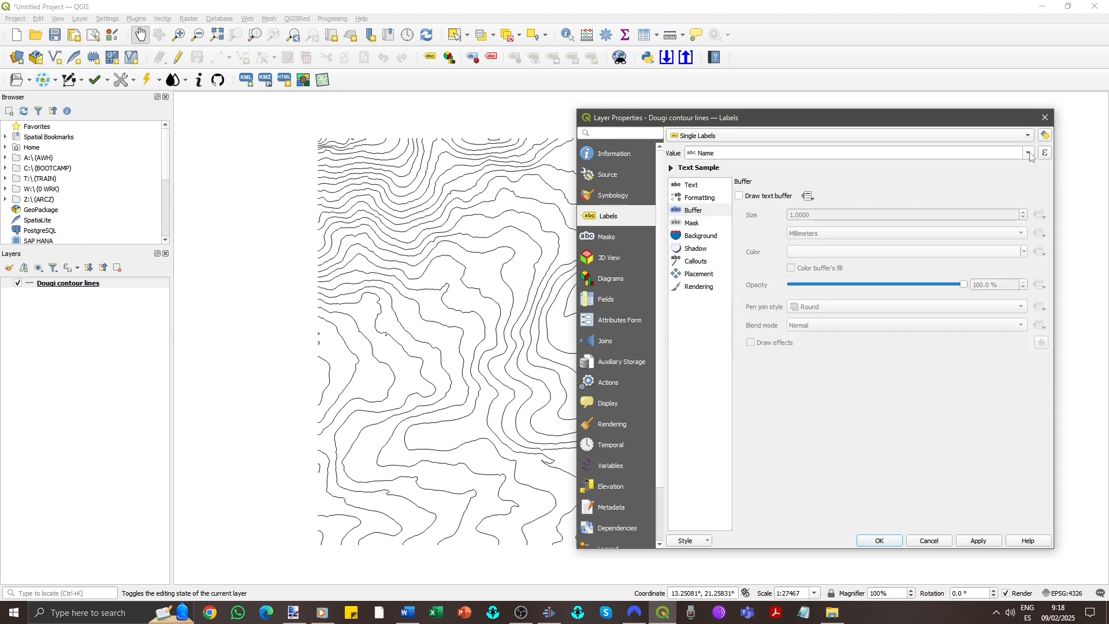
click(1029, 152)
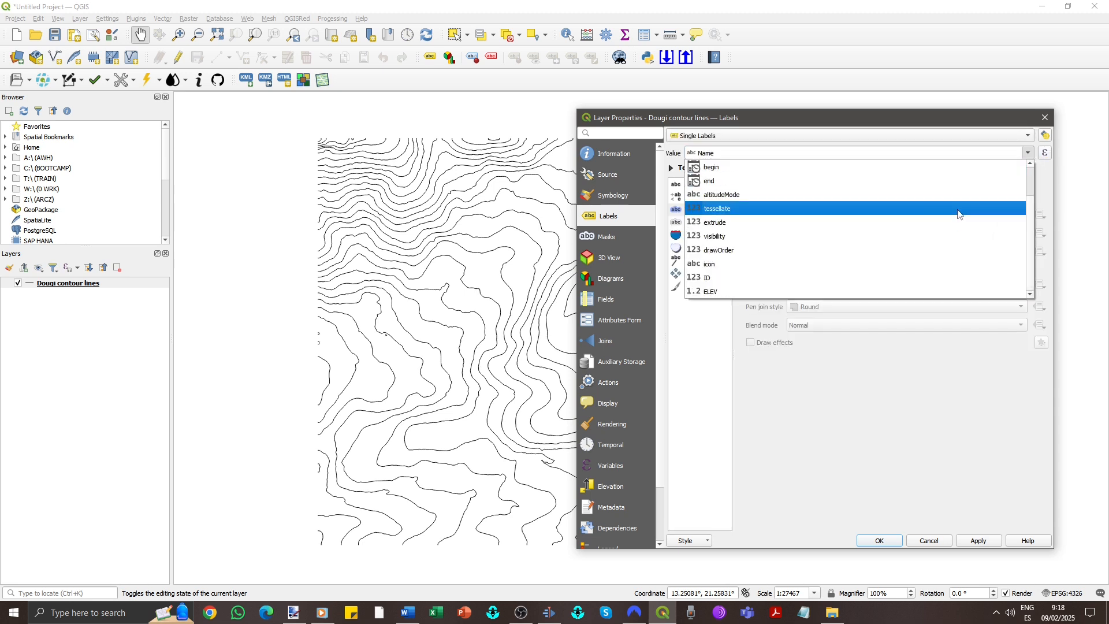
click(859, 292)
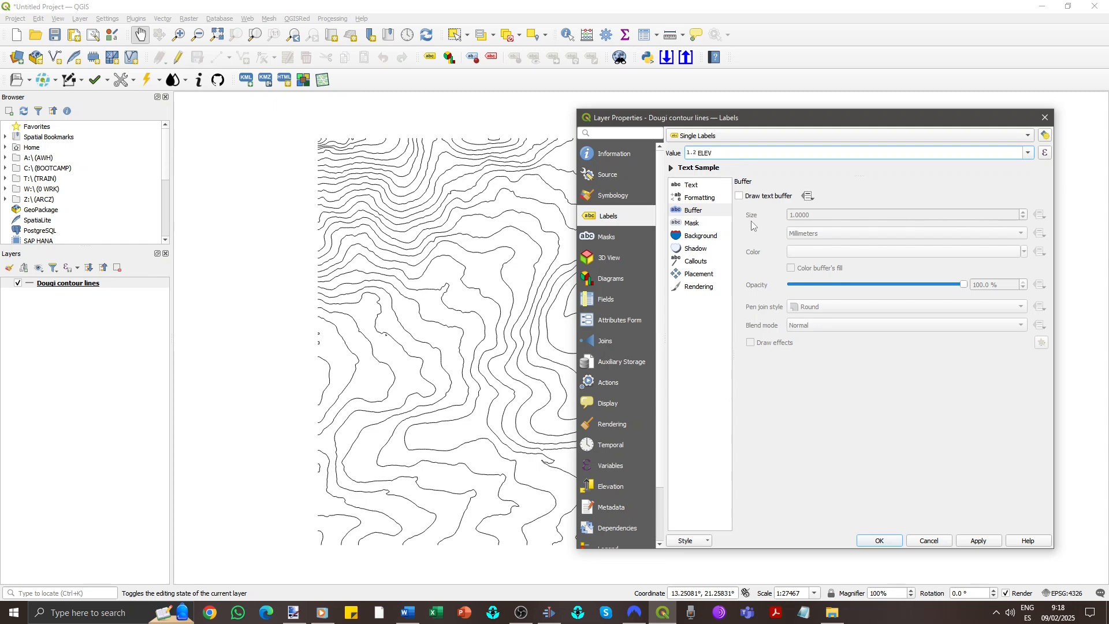
- Set the label placement to on the line instead of above the line
click(700, 276)
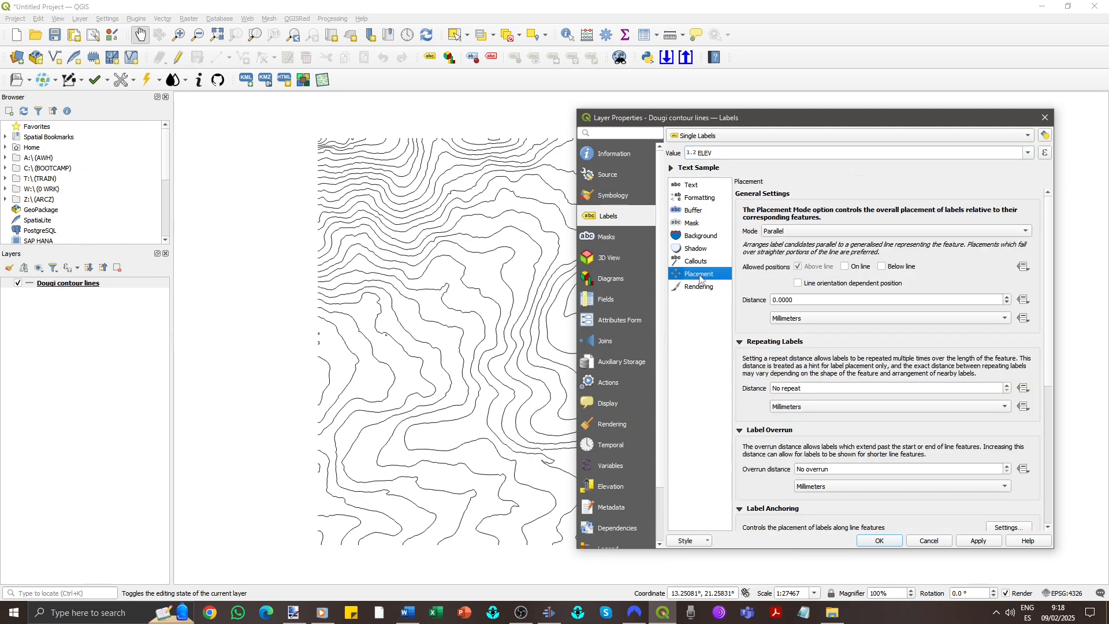
click(846, 267)
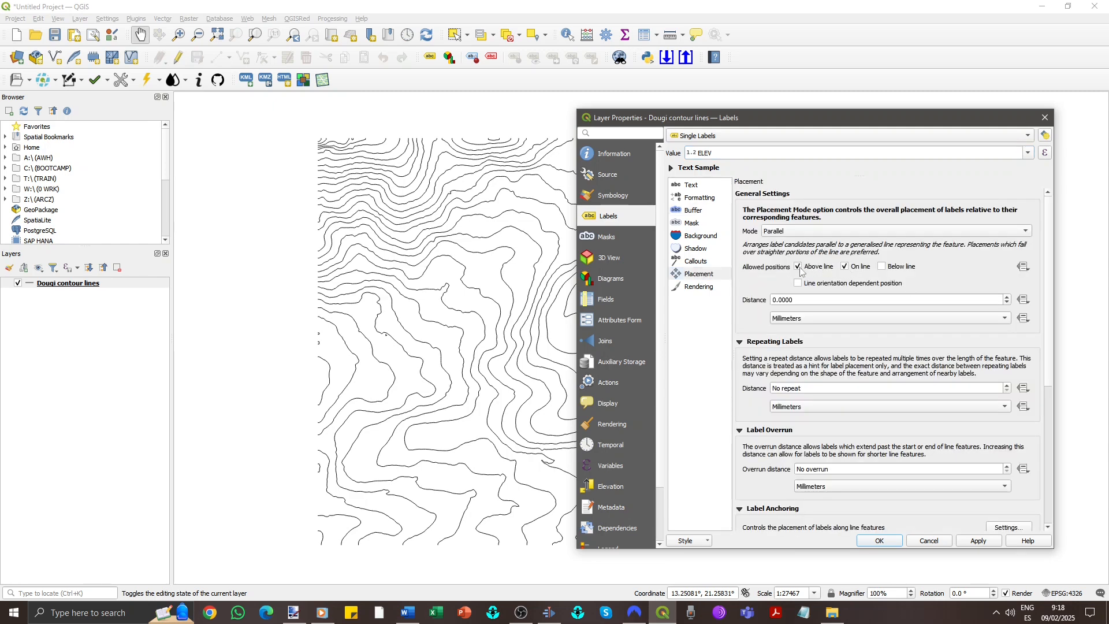
click(797, 268)
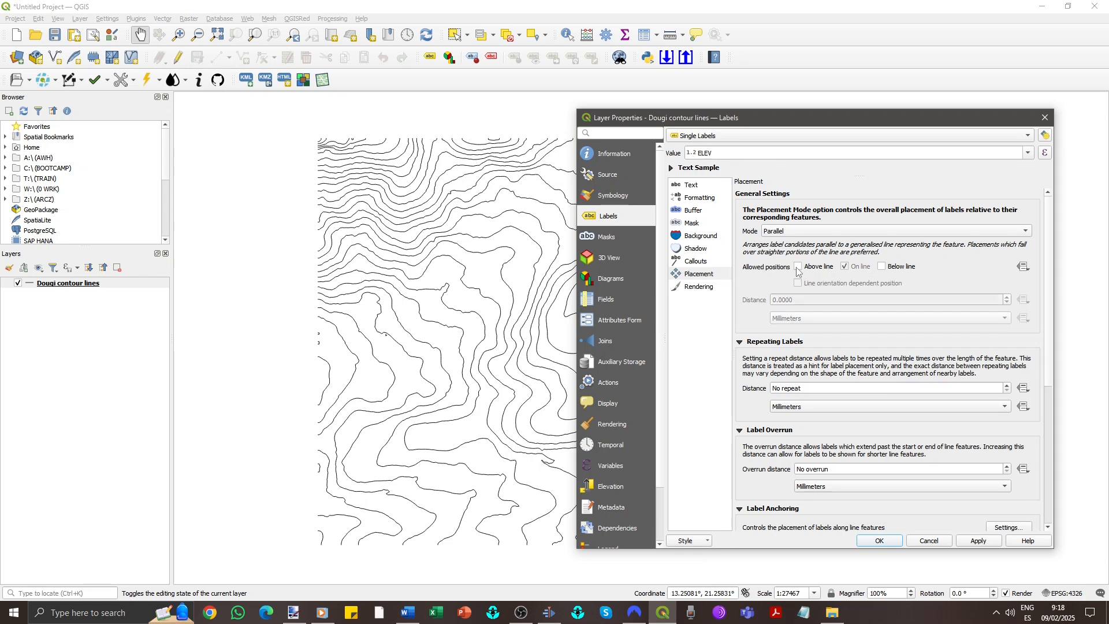
- Draw a 2 mm text buffer around the contour labels, apply, and close the layer properties
click(701, 214)
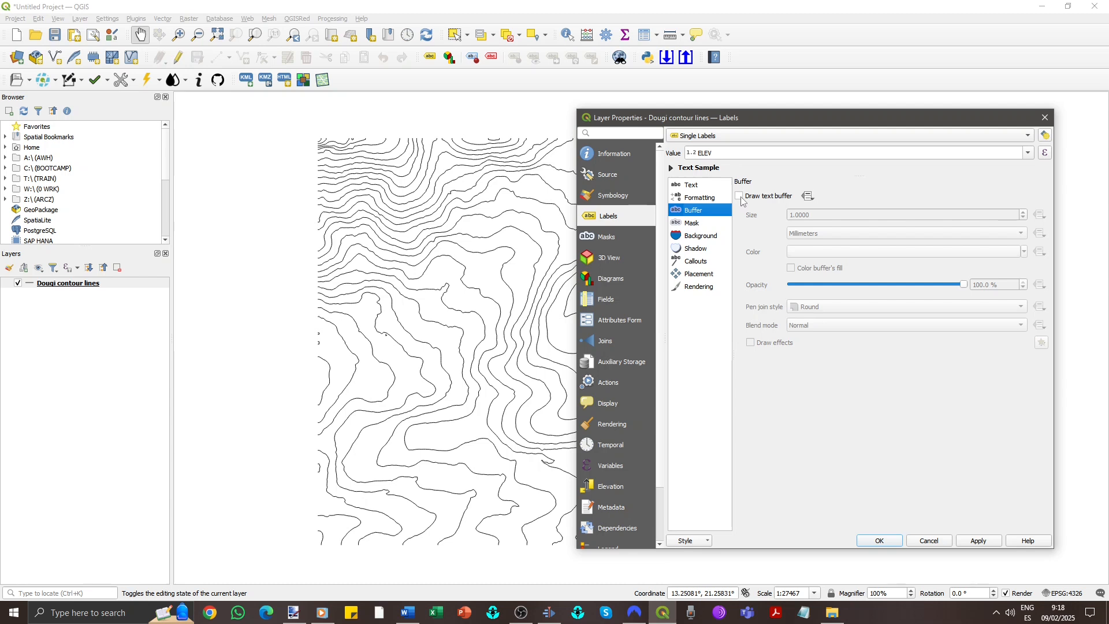
click(740, 197)
click(1023, 212)
click(1023, 212)
click(1025, 215)
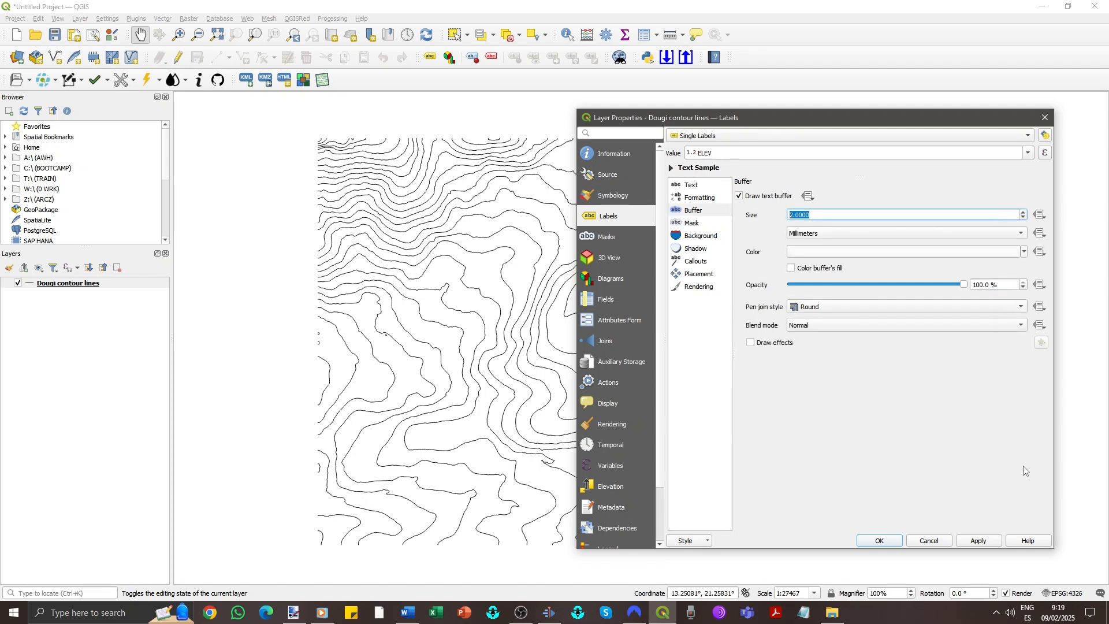
click(984, 542)
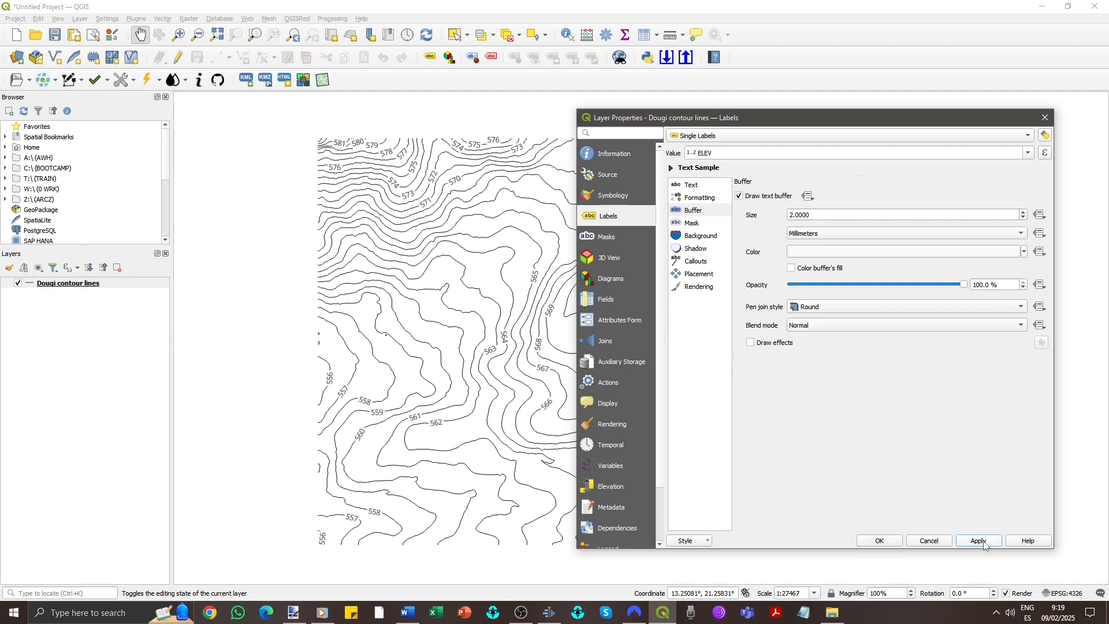
click(882, 541)
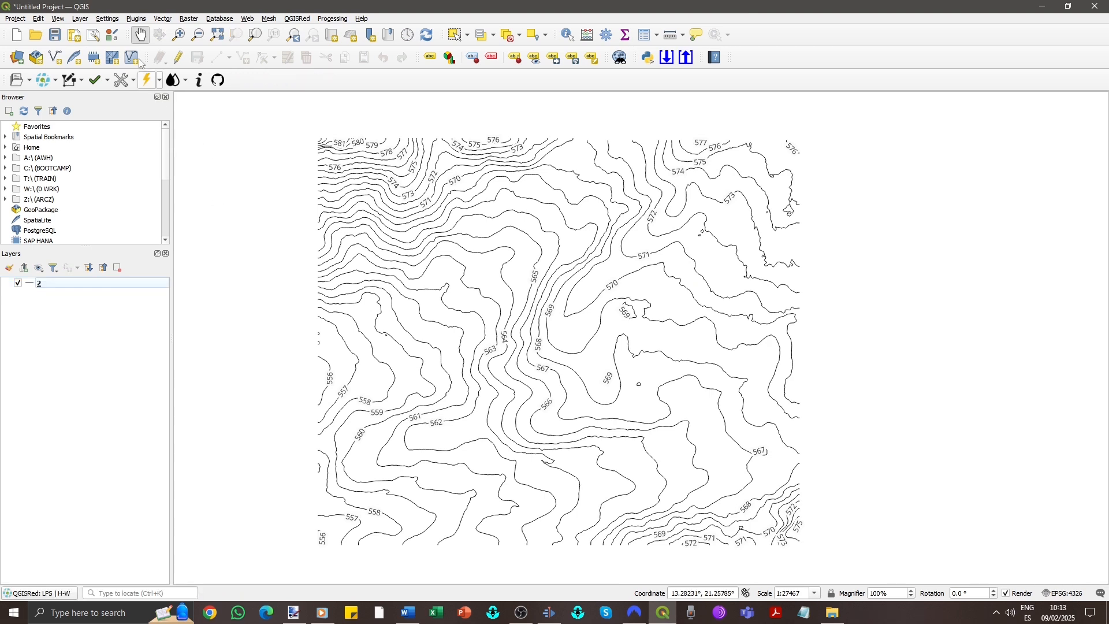
- Search the plugin manager for KML and install the KML Tools plugin
click(137, 19)
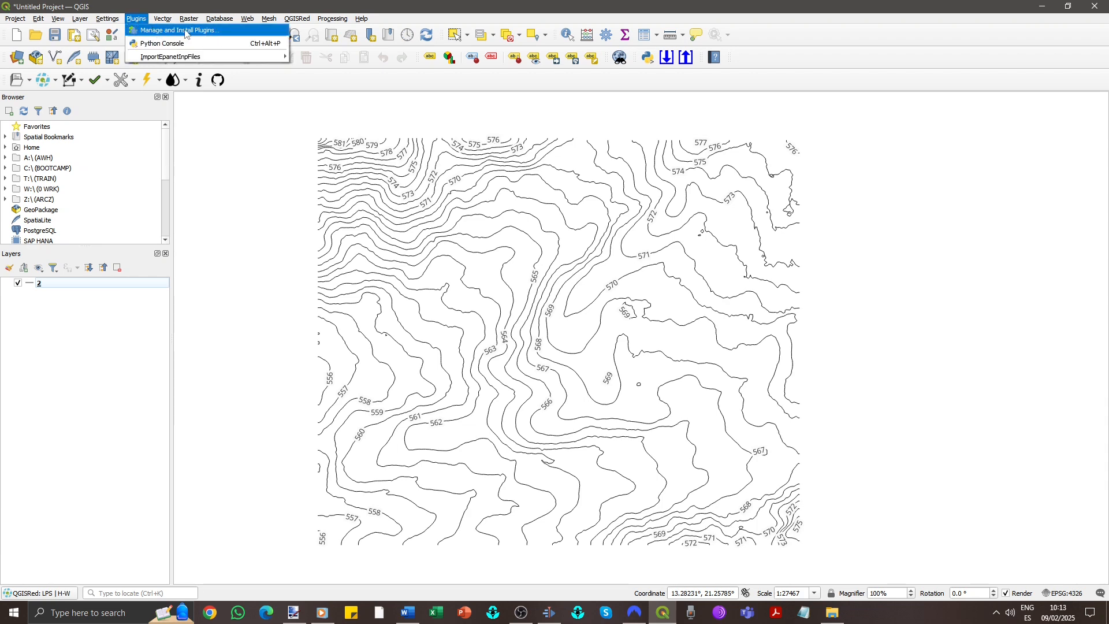
click(222, 33)
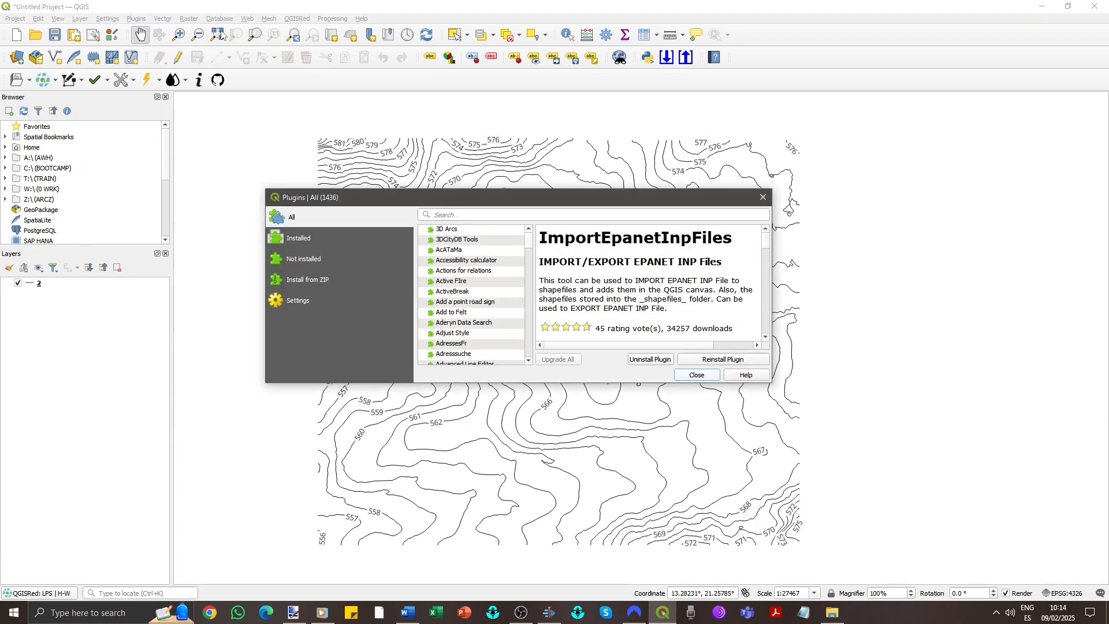
click(476, 214)
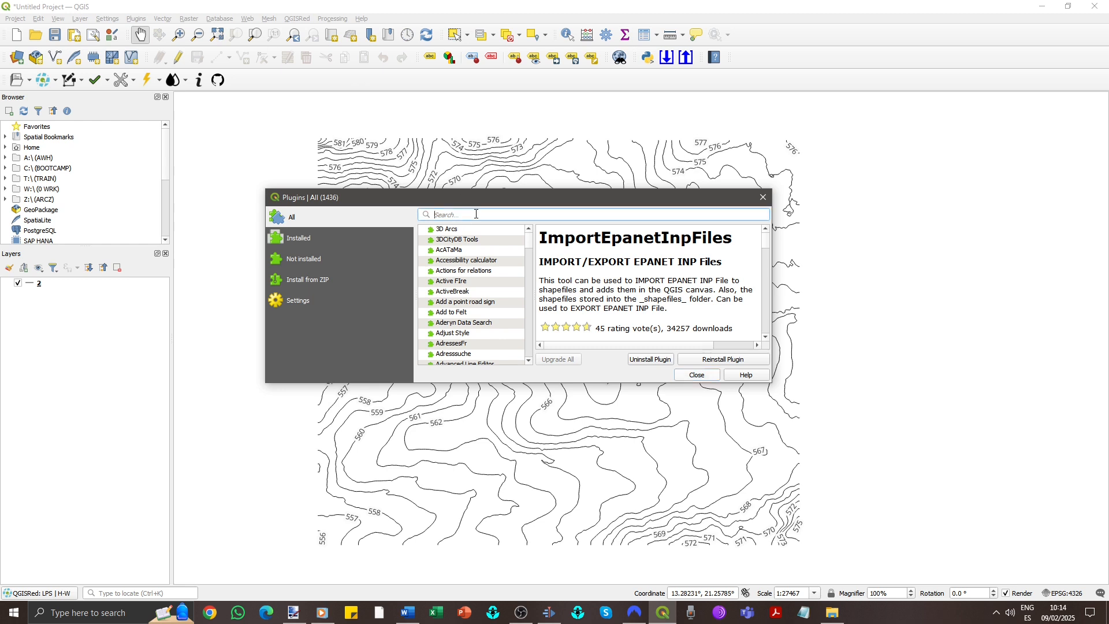
text(KML)
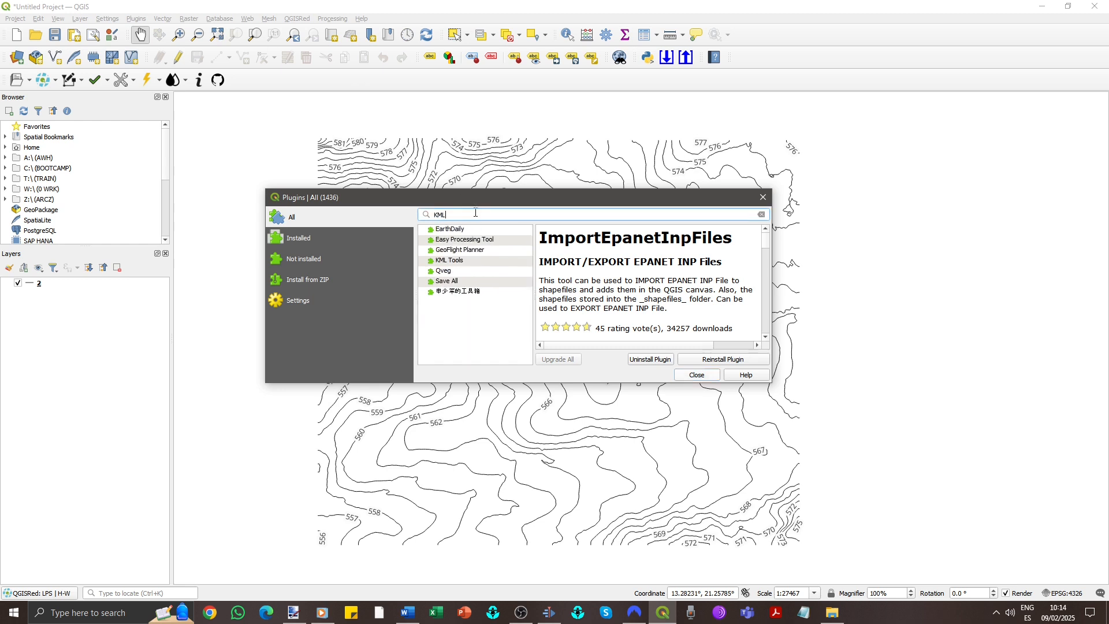
click(457, 265)
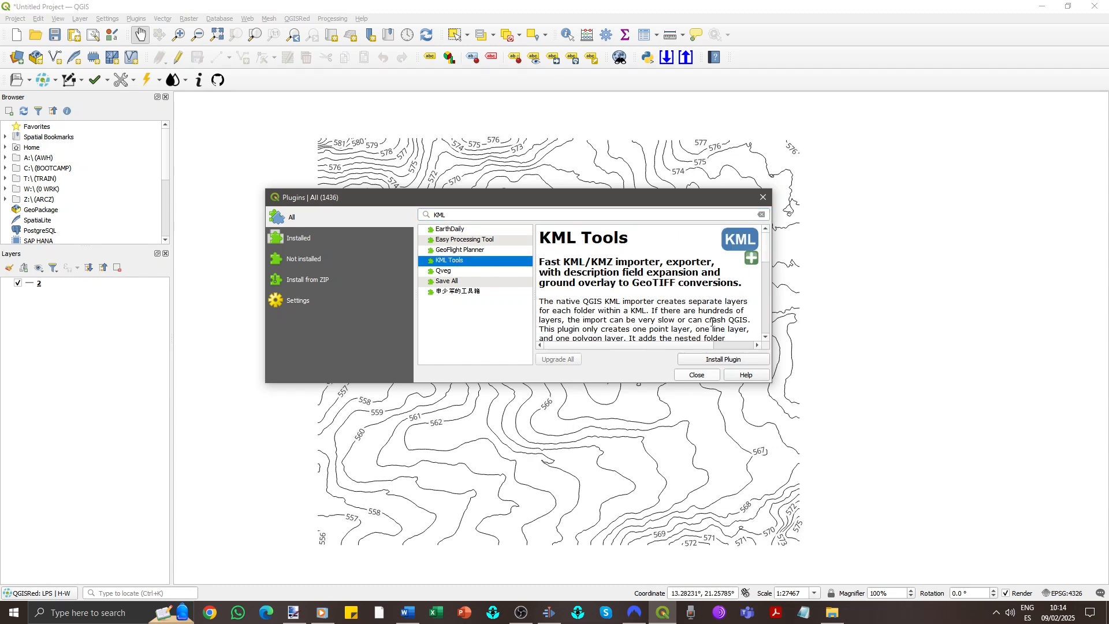
click(754, 359)
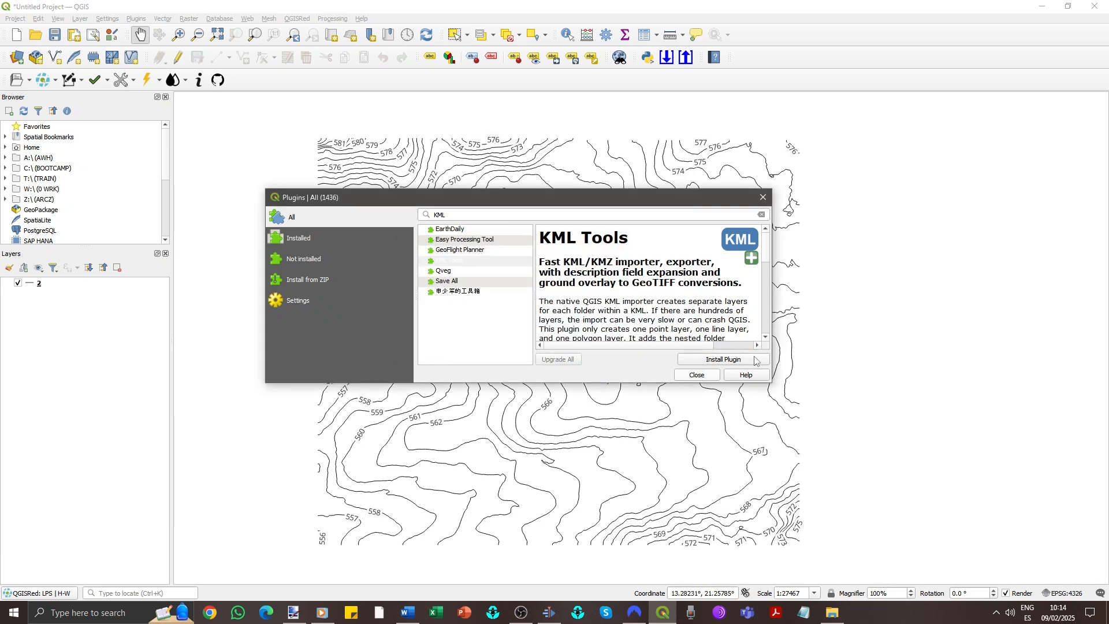
click(703, 377)
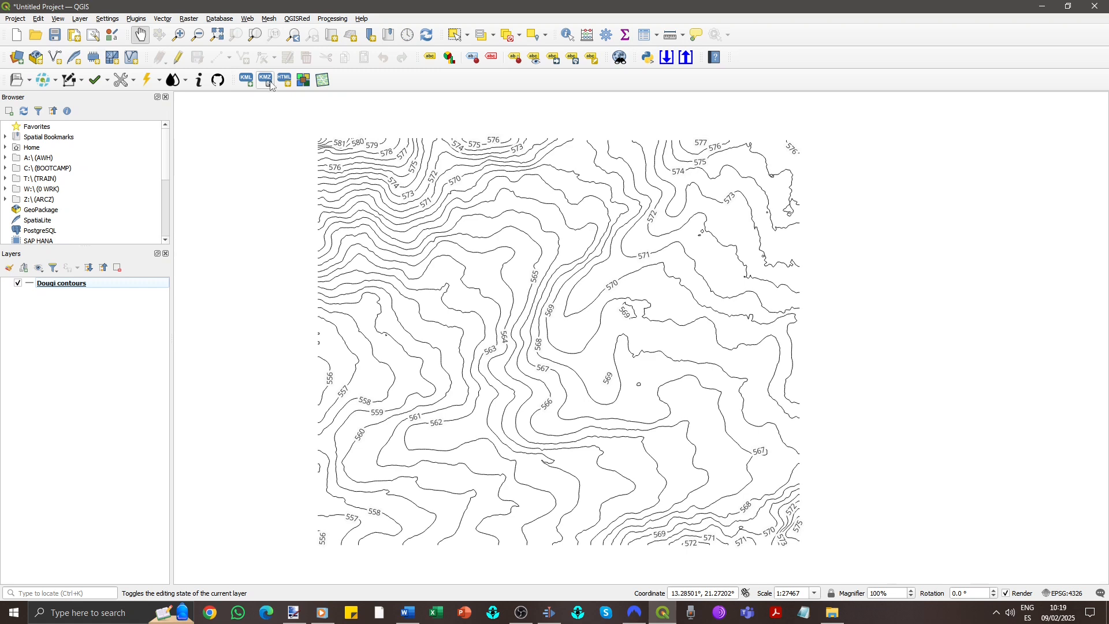
- Open the KMZ export tool for the Dougi contours layer and set the name/label field to ELEV
click(270, 84)
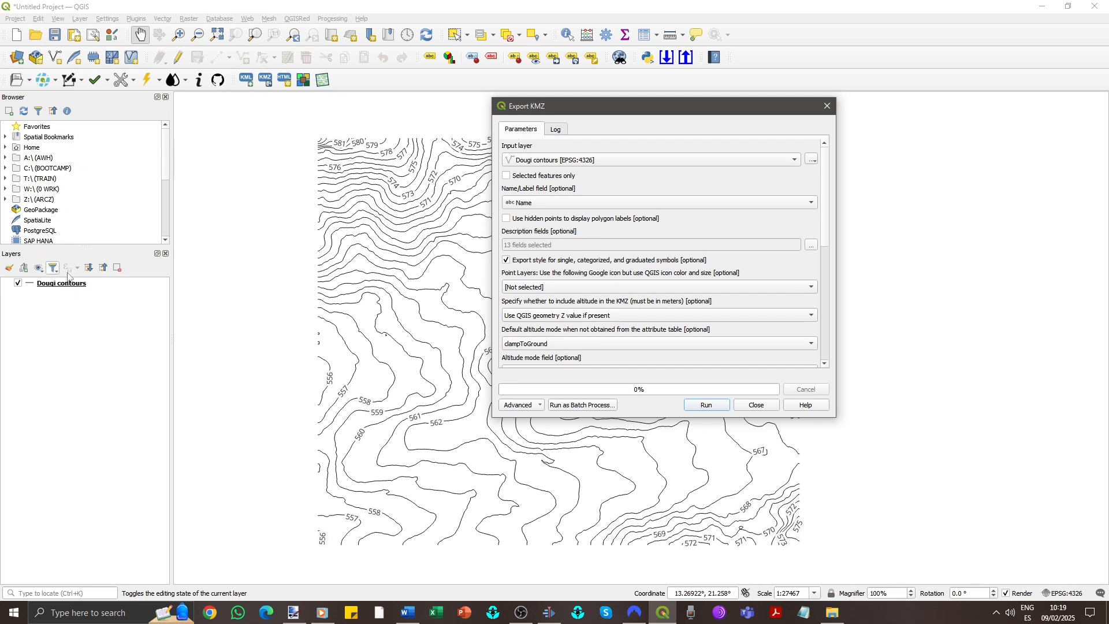
click(812, 202)
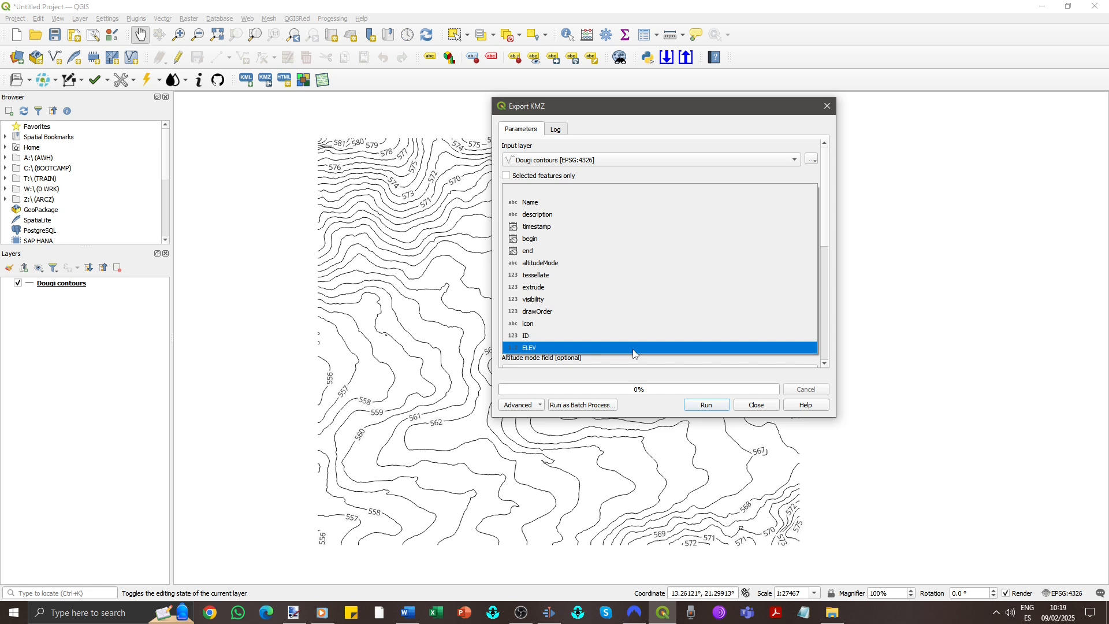
click(633, 349)
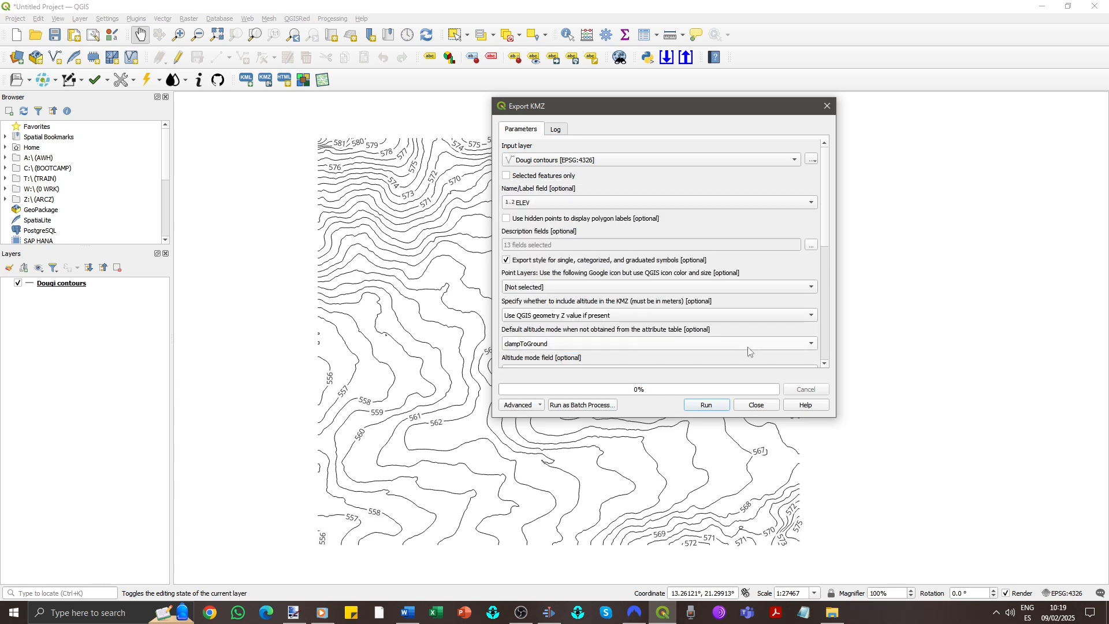
- Save the output as Dougi contour lines.kmz in the Downloads folder and run the export
scroll(818, 302, down, 5)
scroll(823, 304, down, 1)
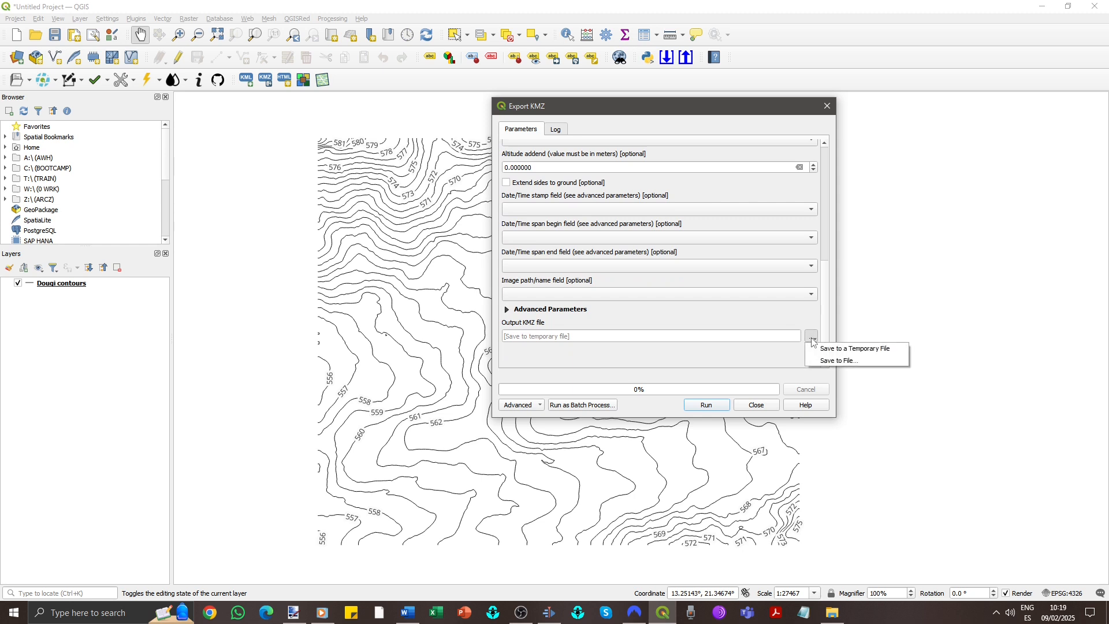
click(832, 361)
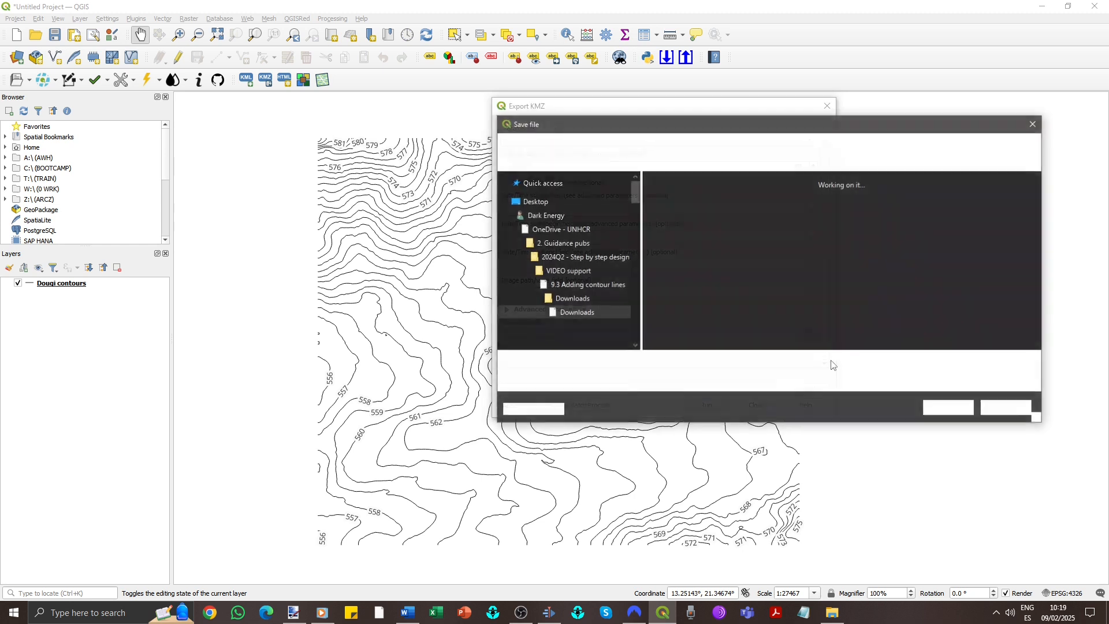
text(Dougi contour lines)
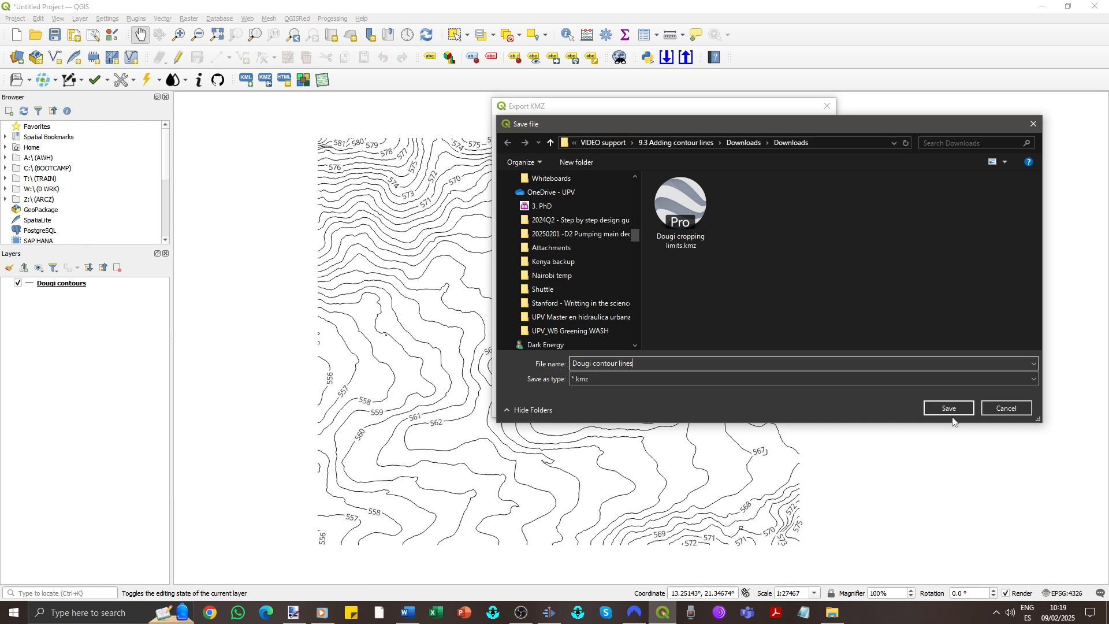
click(949, 408)
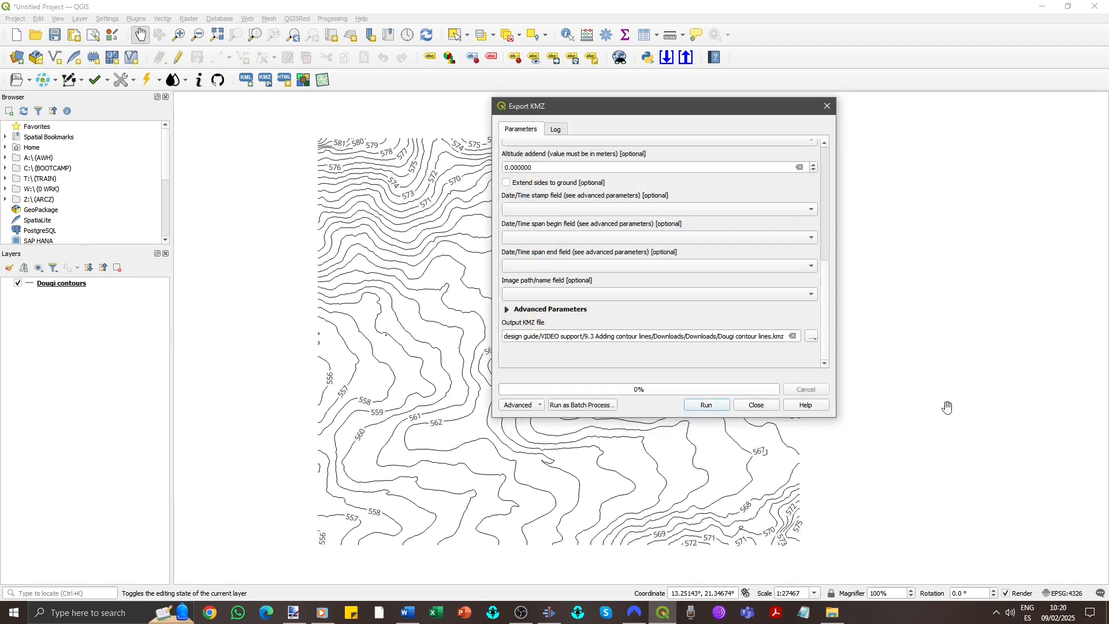
click(708, 405)
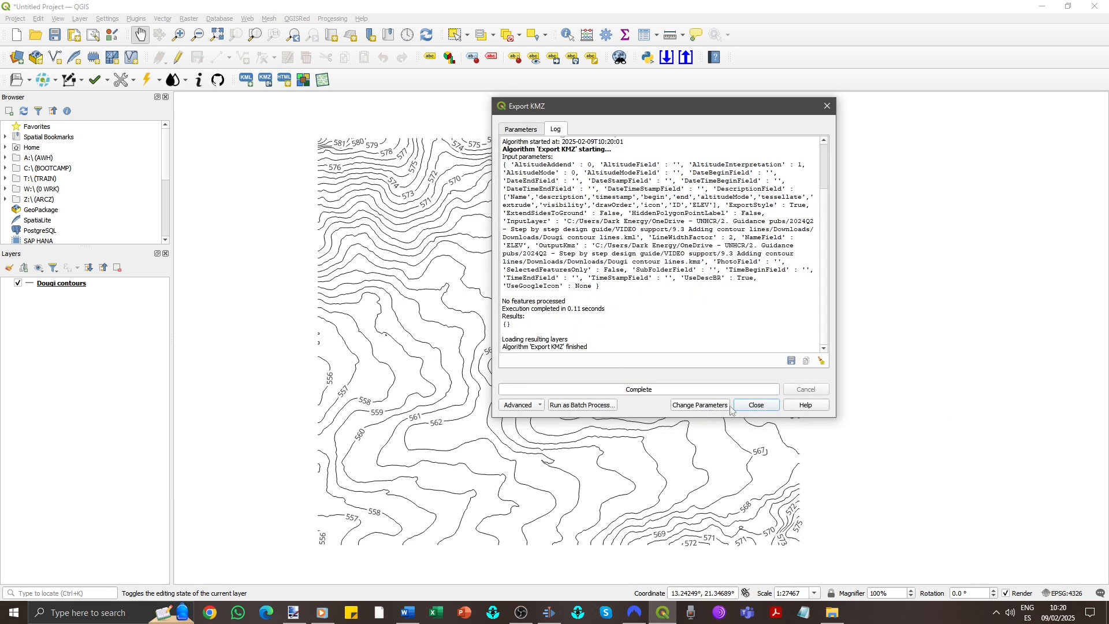
click(752, 407)
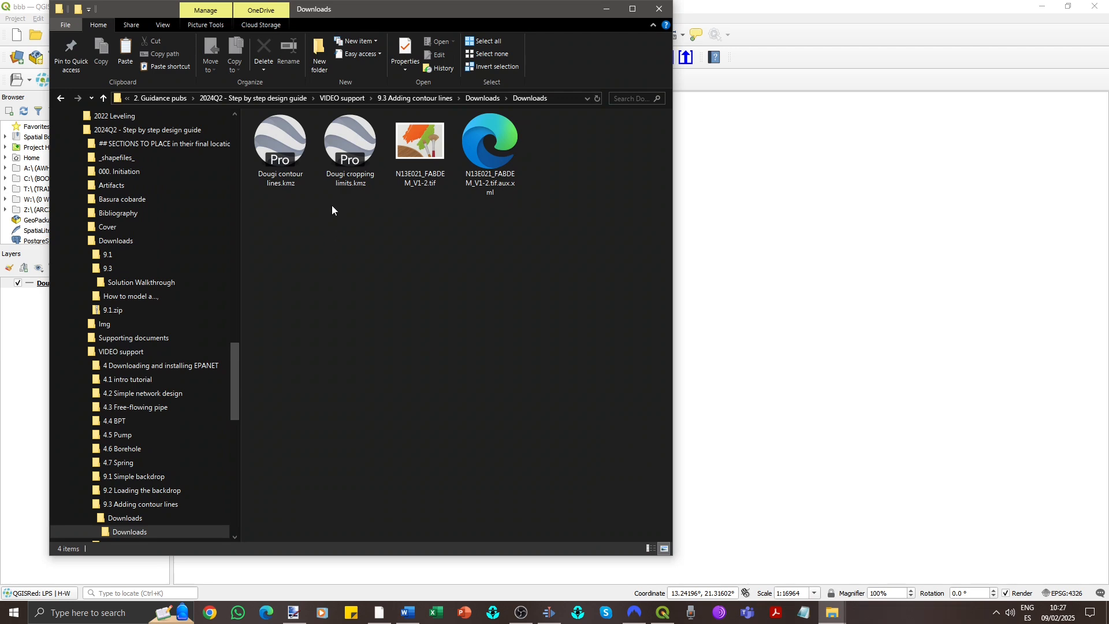
- Switch to Google Earth Pro by opening Dougi contour lines.kmz and move it into the Backdrop folder
click(282, 151)
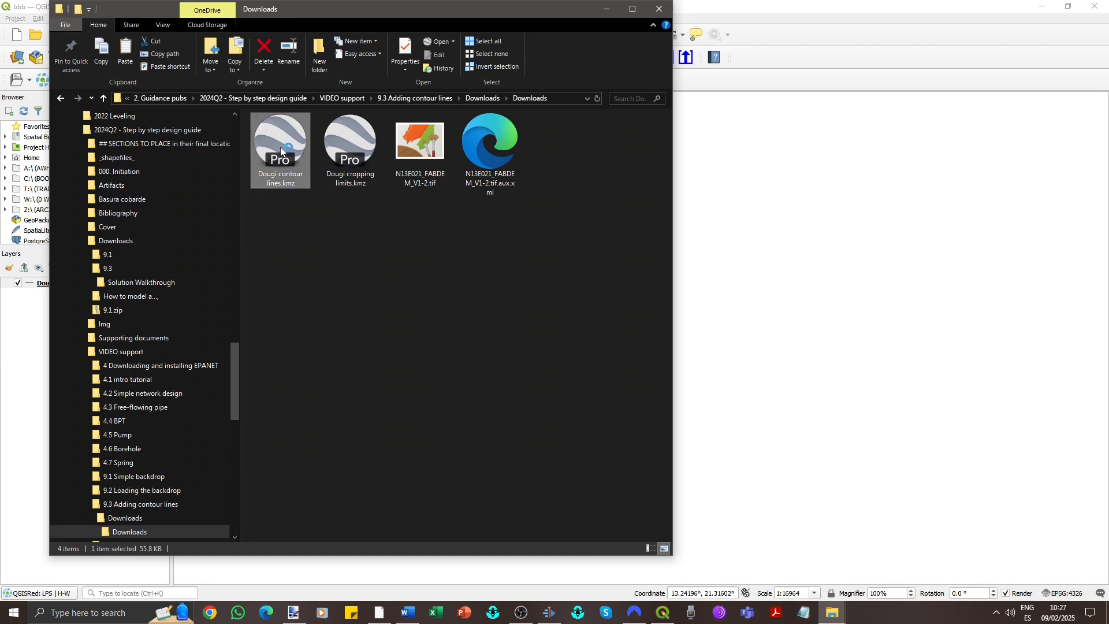
double_click(282, 151)
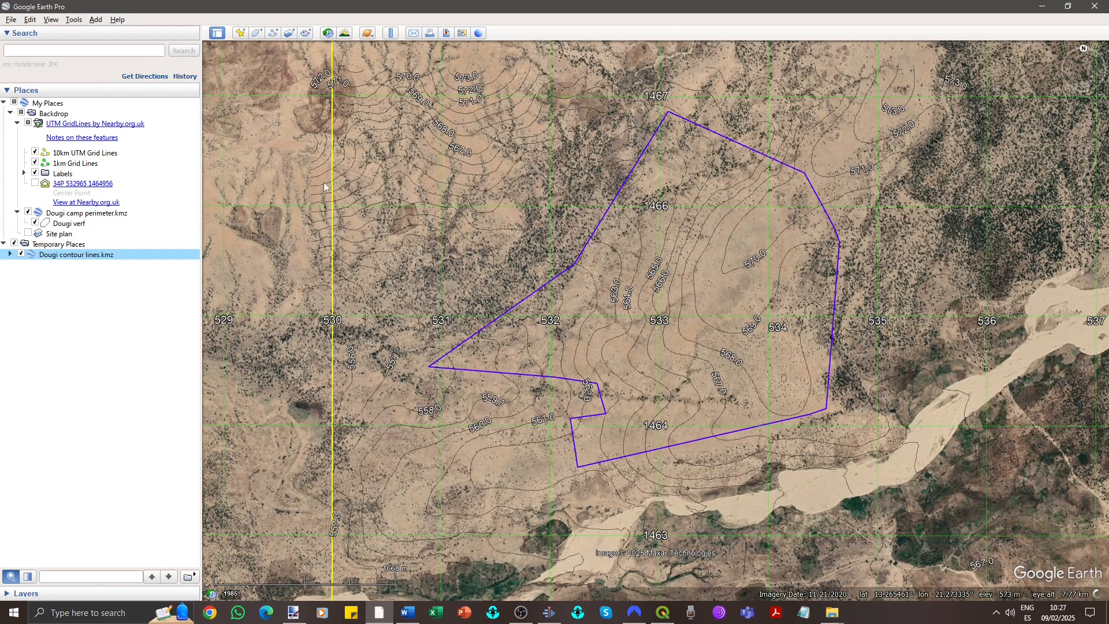
scroll(640, 419, up, 3)
scroll(528, 273, down, 2)
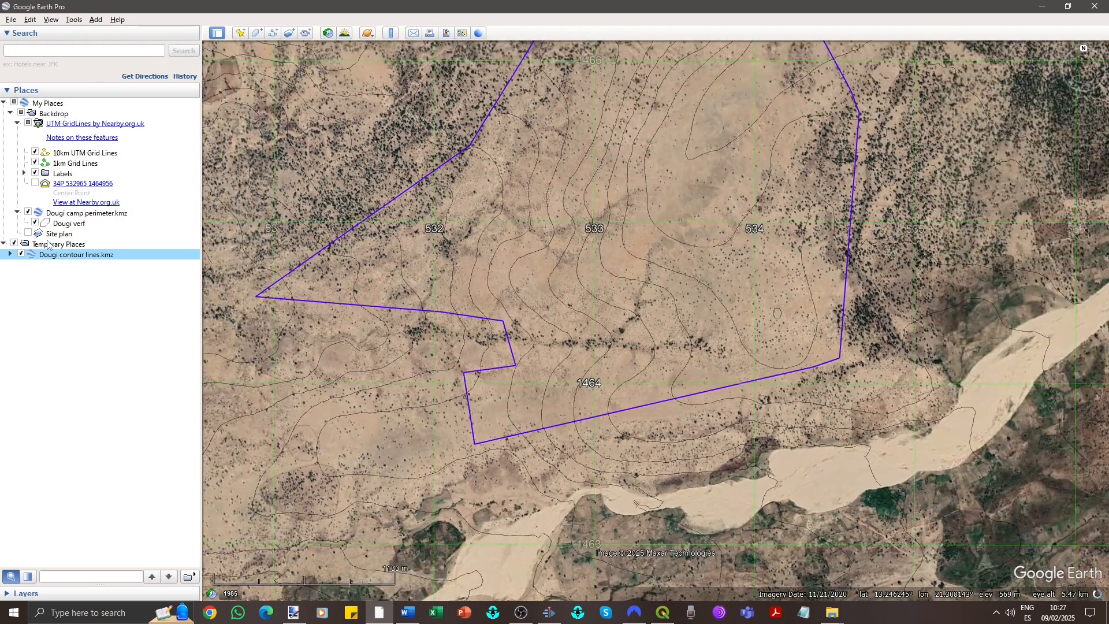
drag(72, 255, 86, 115)
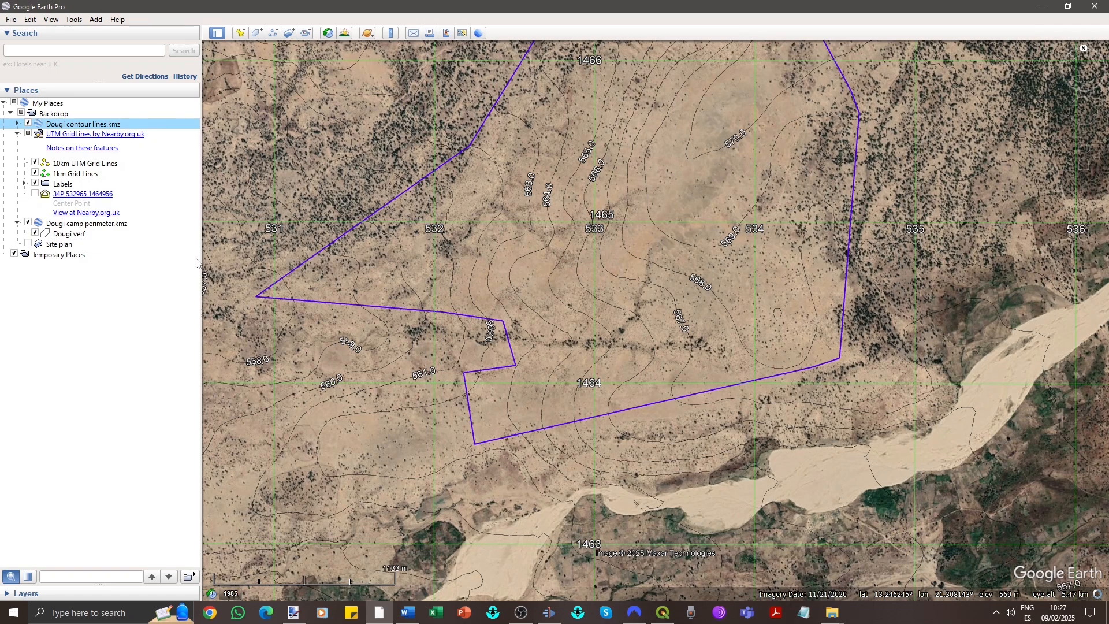
- Open the contour layer's properties and increase its line width by one step
right_click(113, 125)
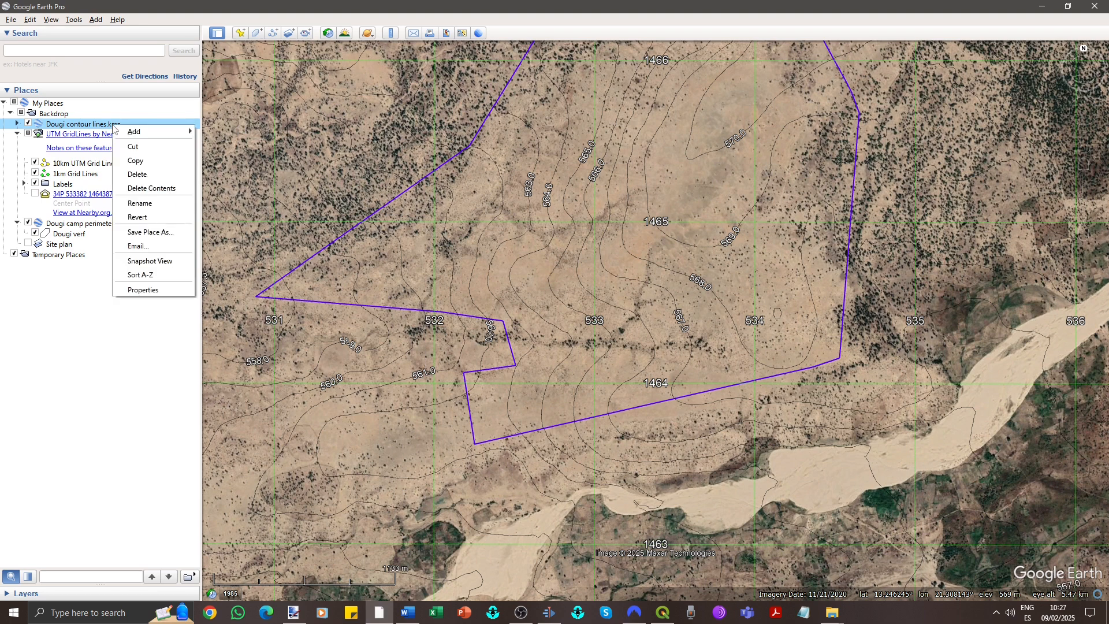
click(142, 290)
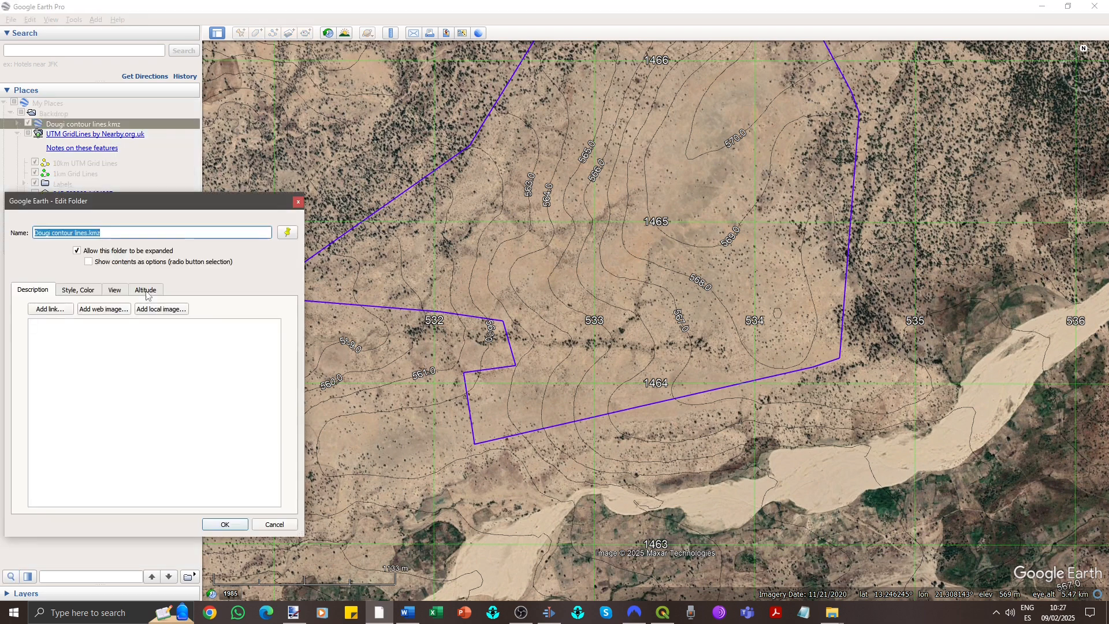
click(81, 291)
click(123, 326)
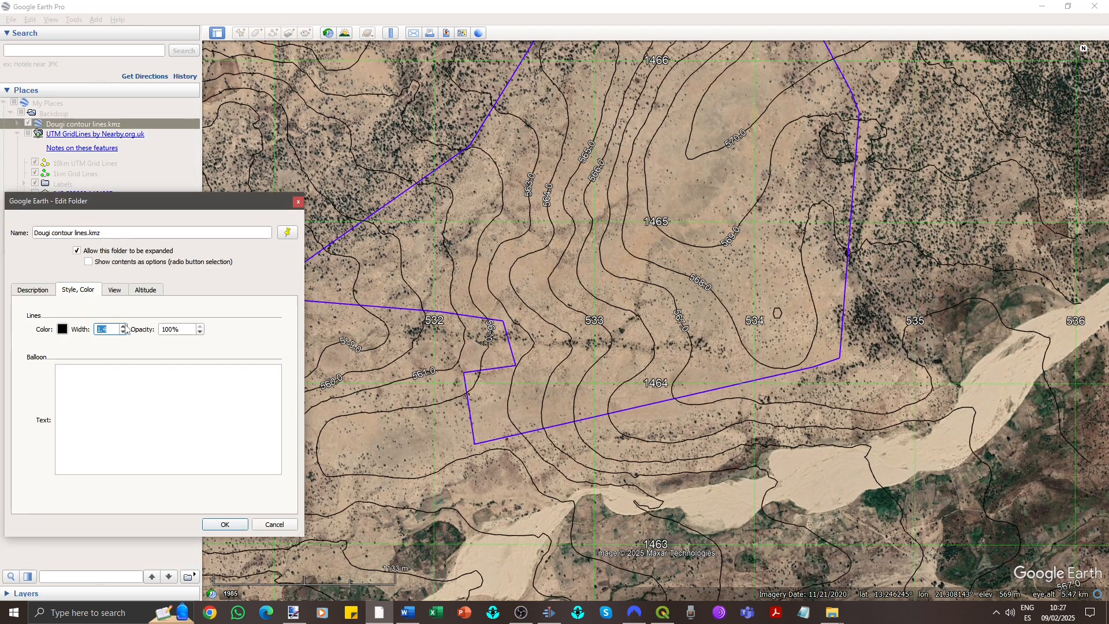
- Try magenta as the contour line colour
click(63, 329)
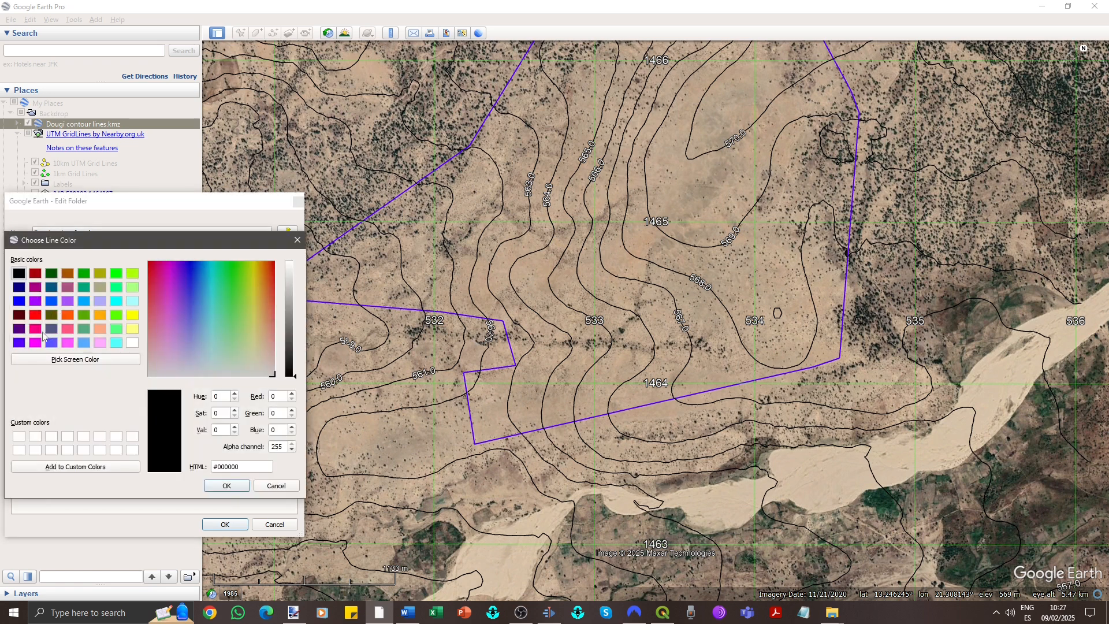
click(35, 345)
click(226, 485)
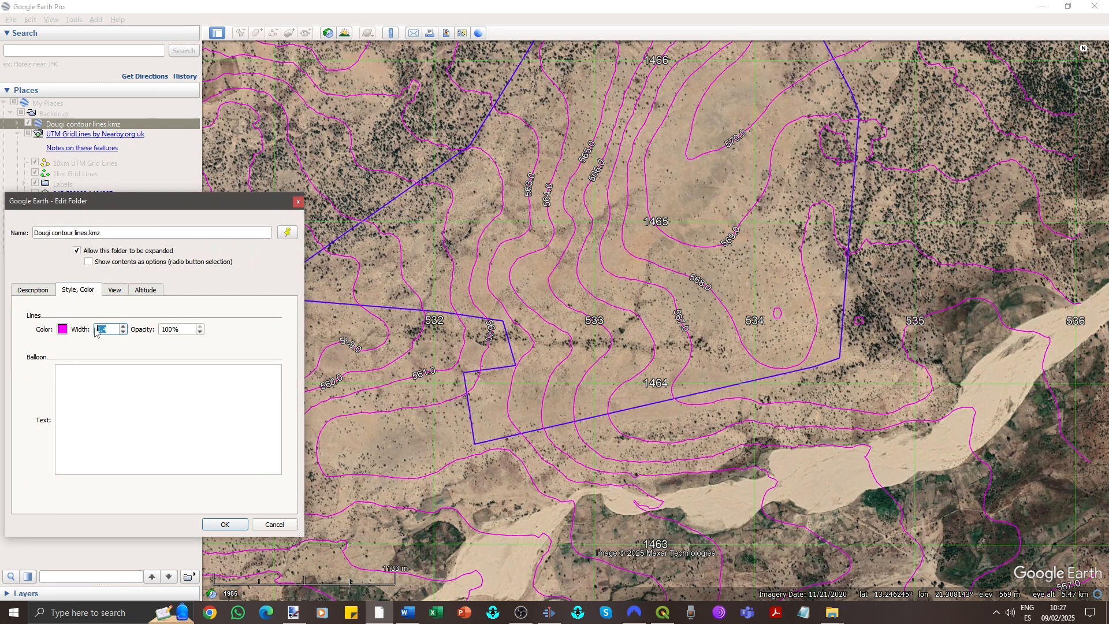
- Set the contour line colour back to black and confirm the layer properties
click(63, 330)
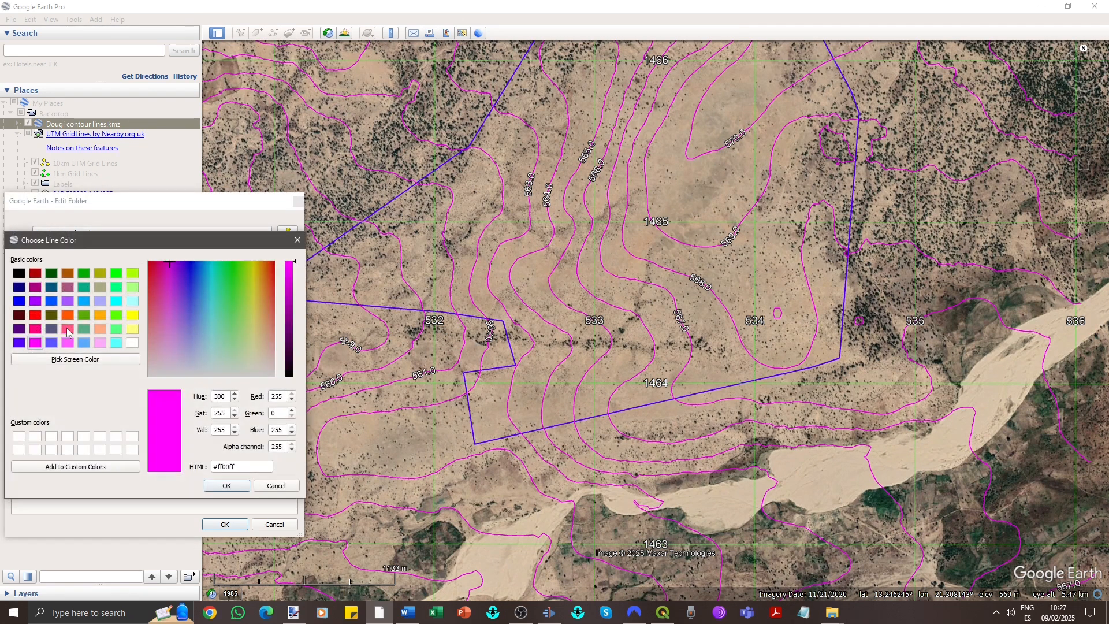
click(24, 275)
click(225, 482)
click(230, 521)
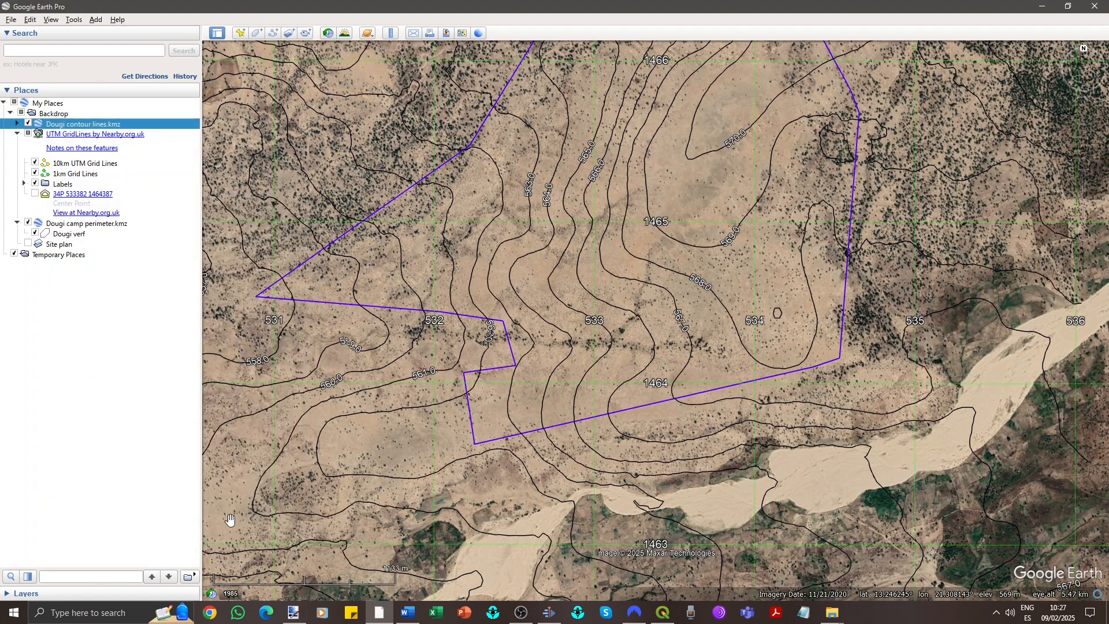